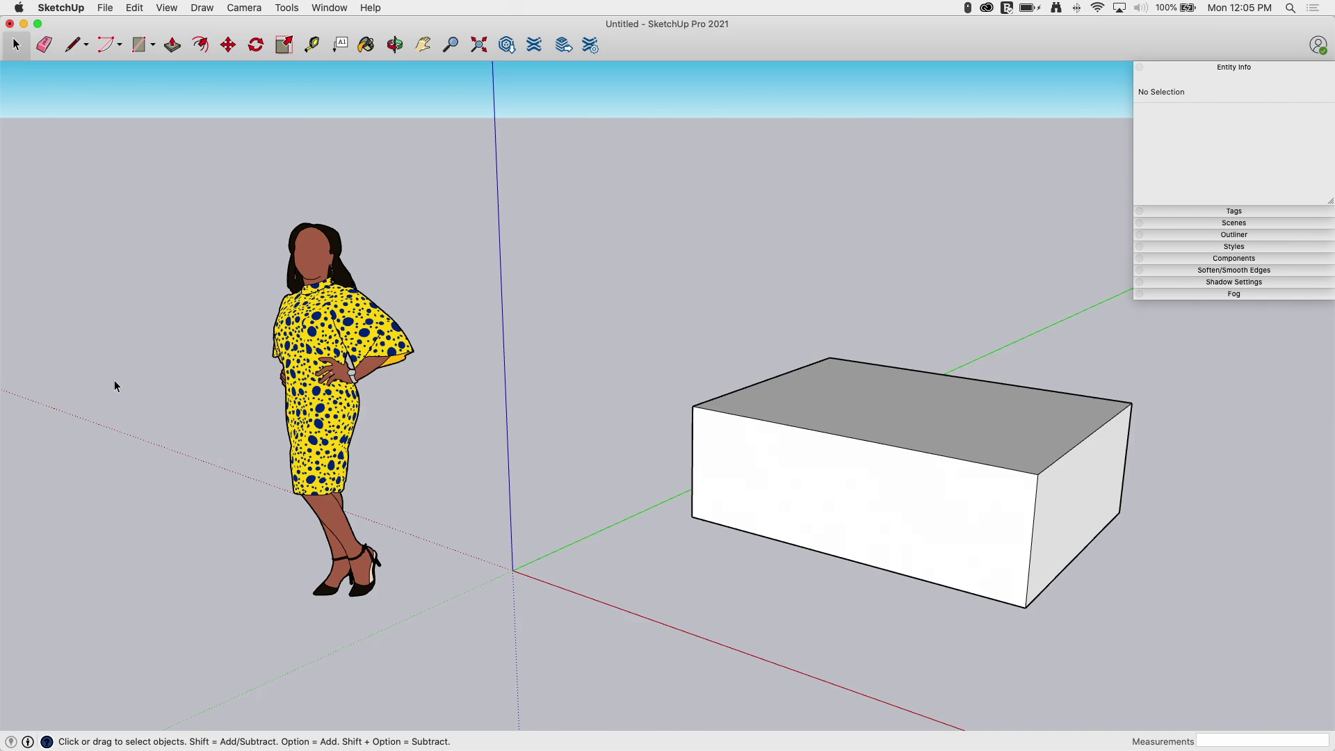
- Orbit the view to see both boxes and select the middle box group
scroll(116, 381, "down", 5)
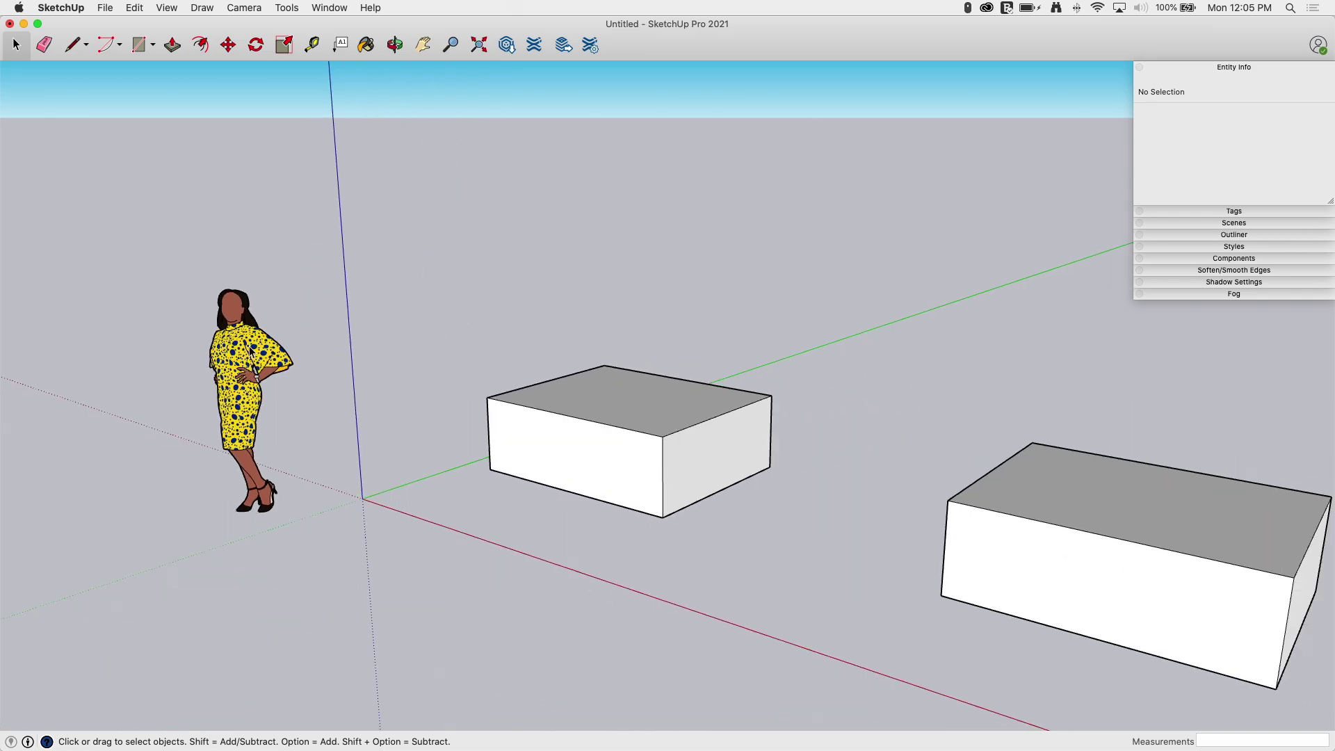
middle_click_drag(402, 542, 509, 518)
left_click(564, 394)
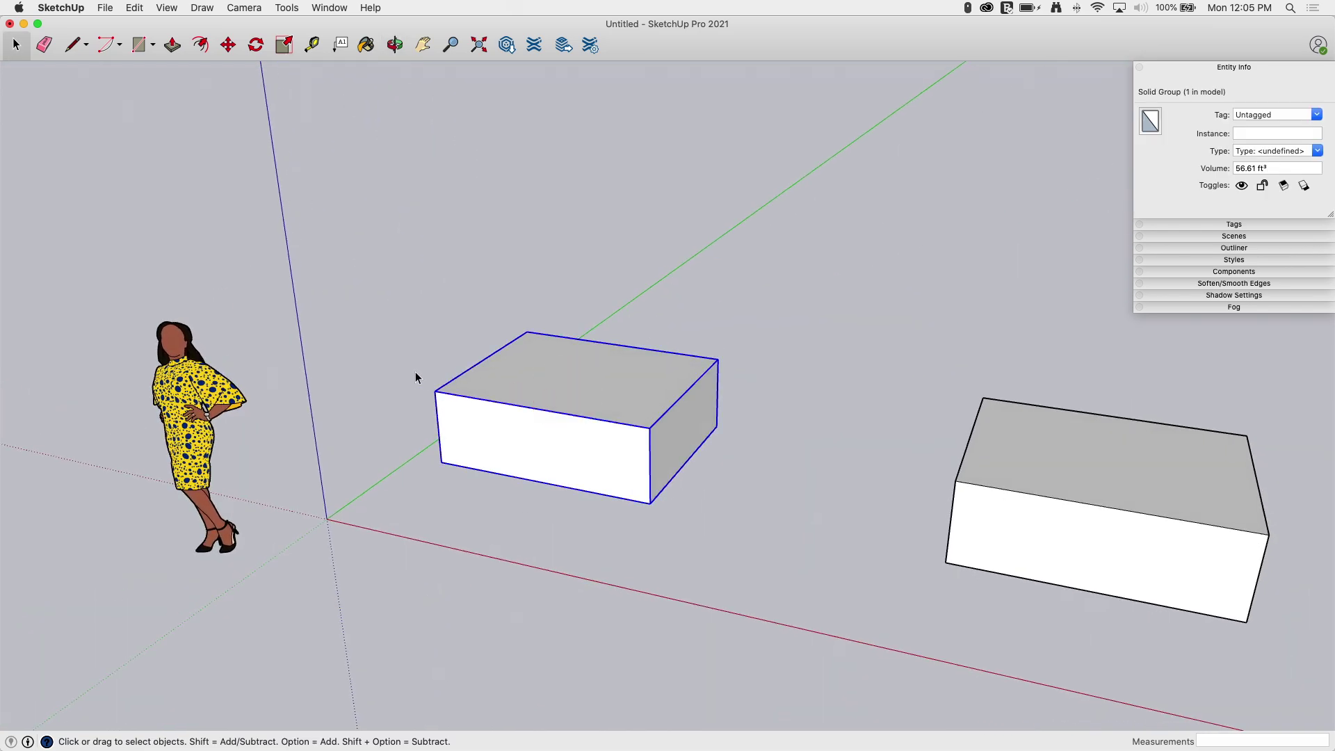
scroll(316, 372, "down", 2)
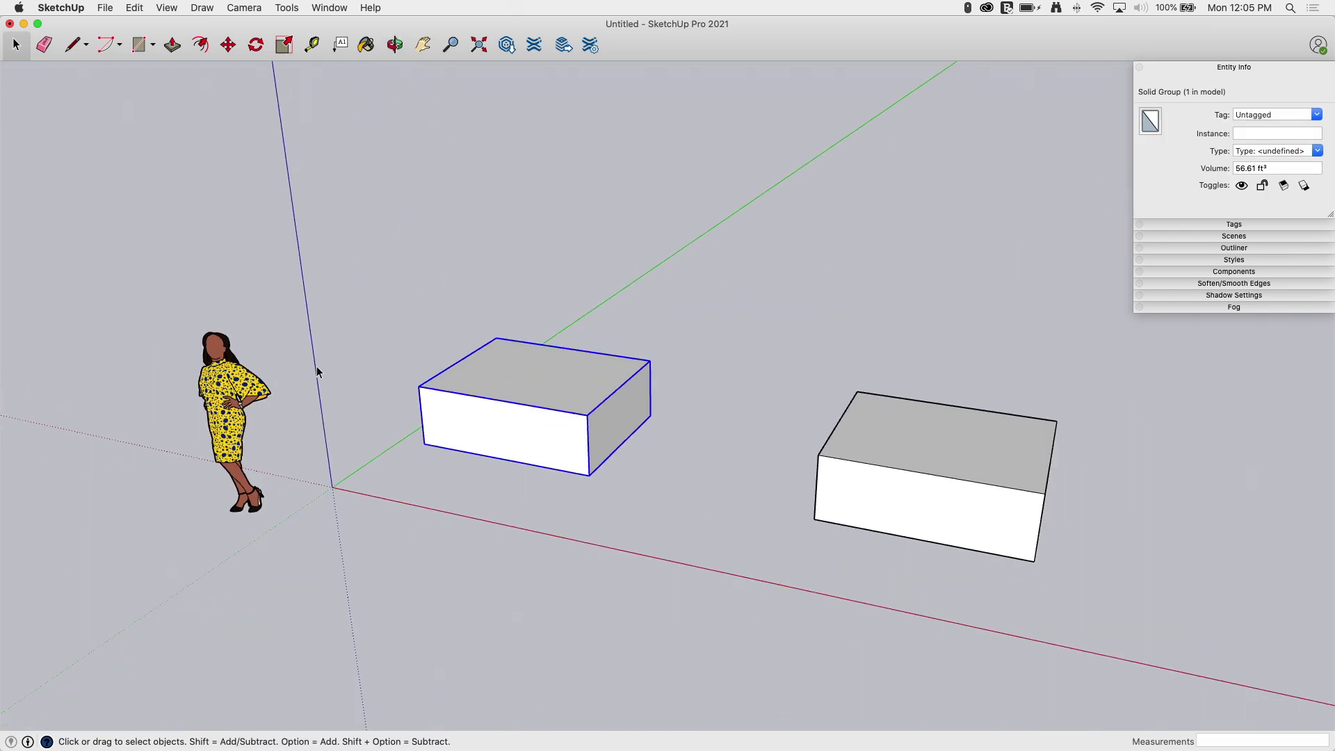
- Inspect the right box by selecting its top, front and side faces and edges, then clear the selection
left_click(913, 478)
middle_click_drag(1049, 578, 927, 566)
left_click(924, 565)
left_click(954, 491)
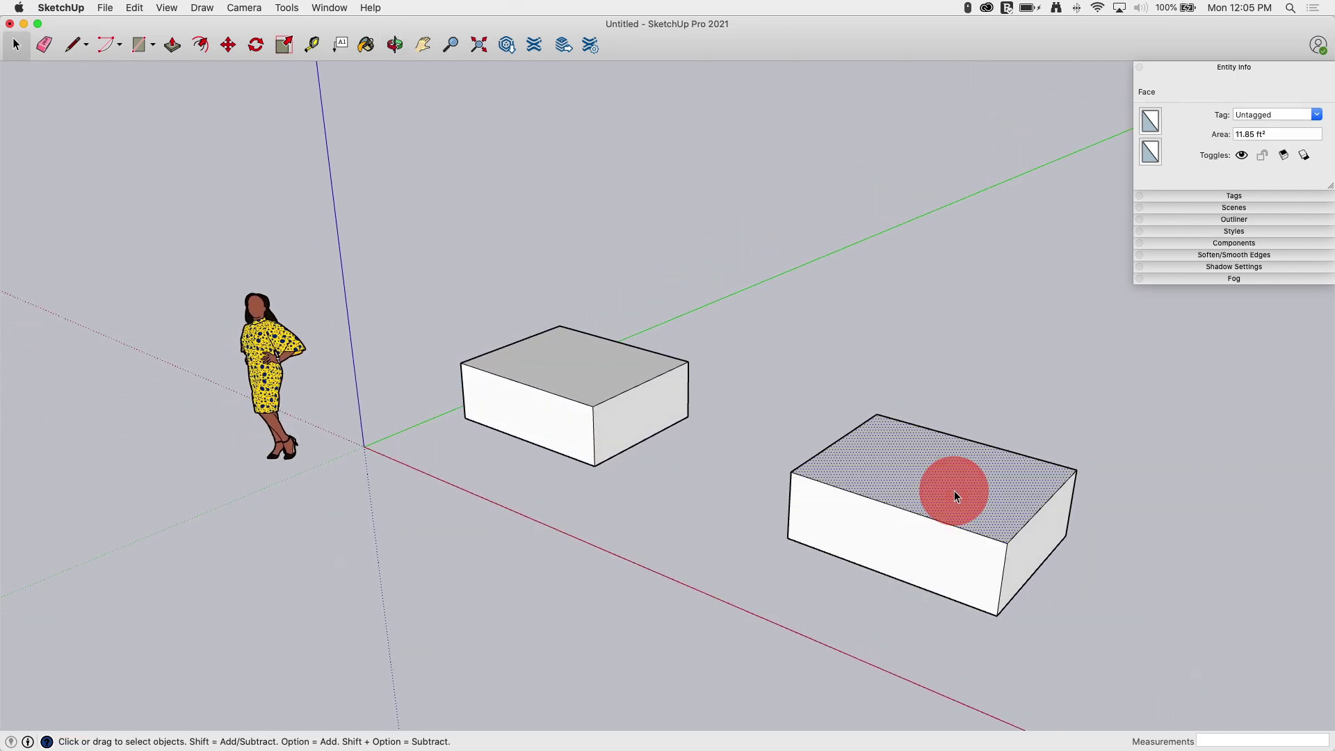
left_click(1037, 540)
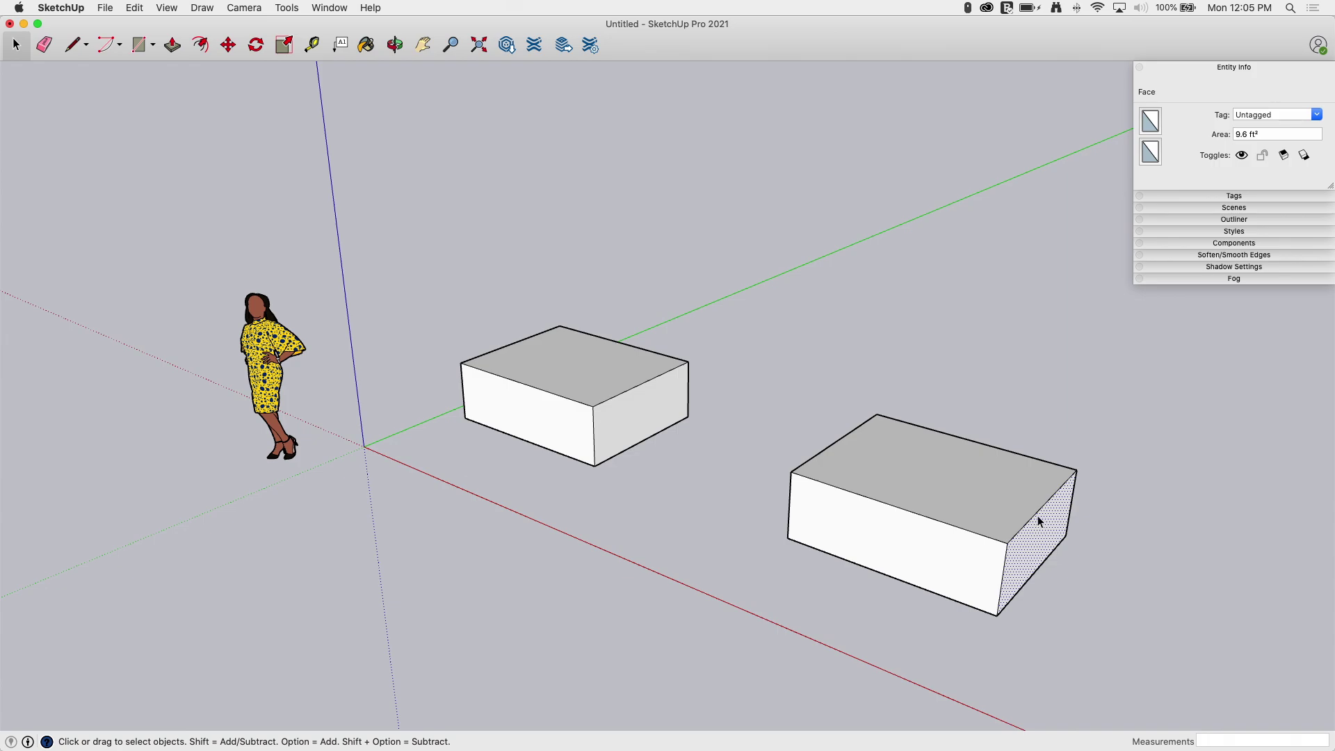
left_click(1037, 514)
left_click(940, 511)
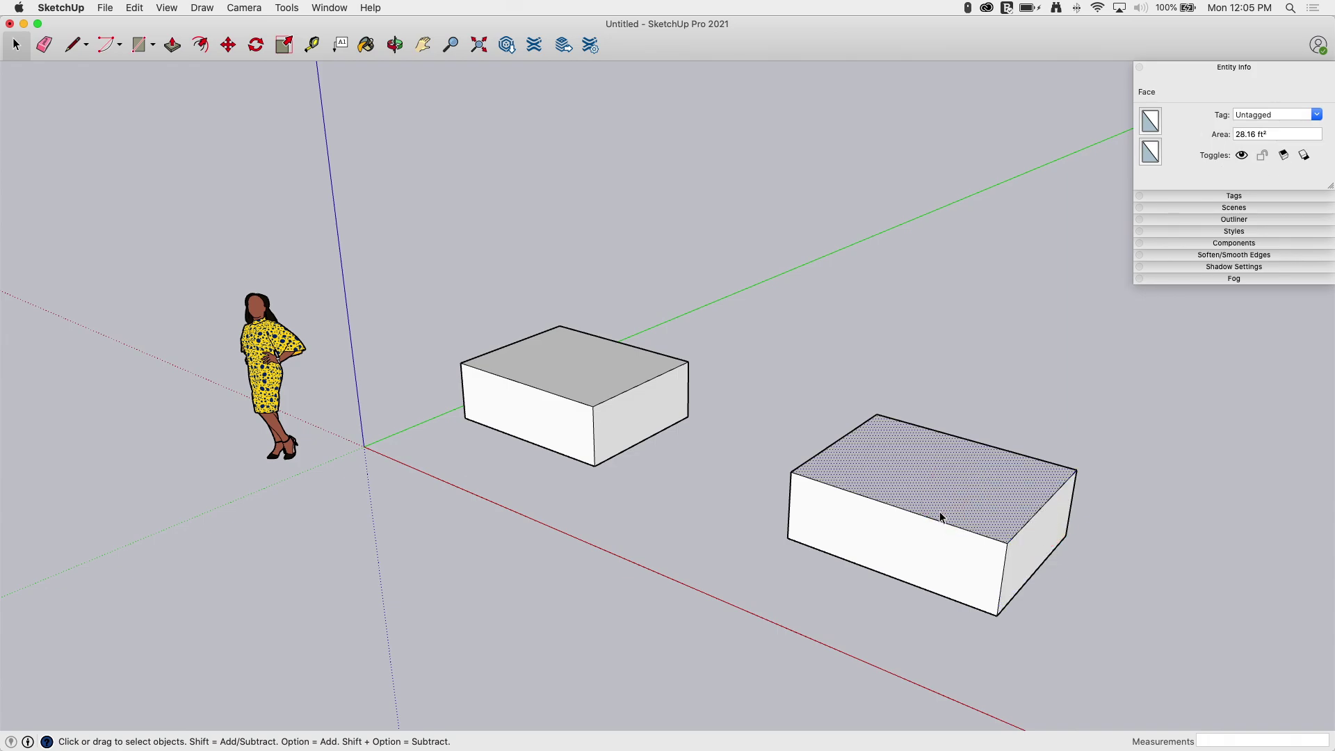
left_click(911, 480)
left_click(672, 559)
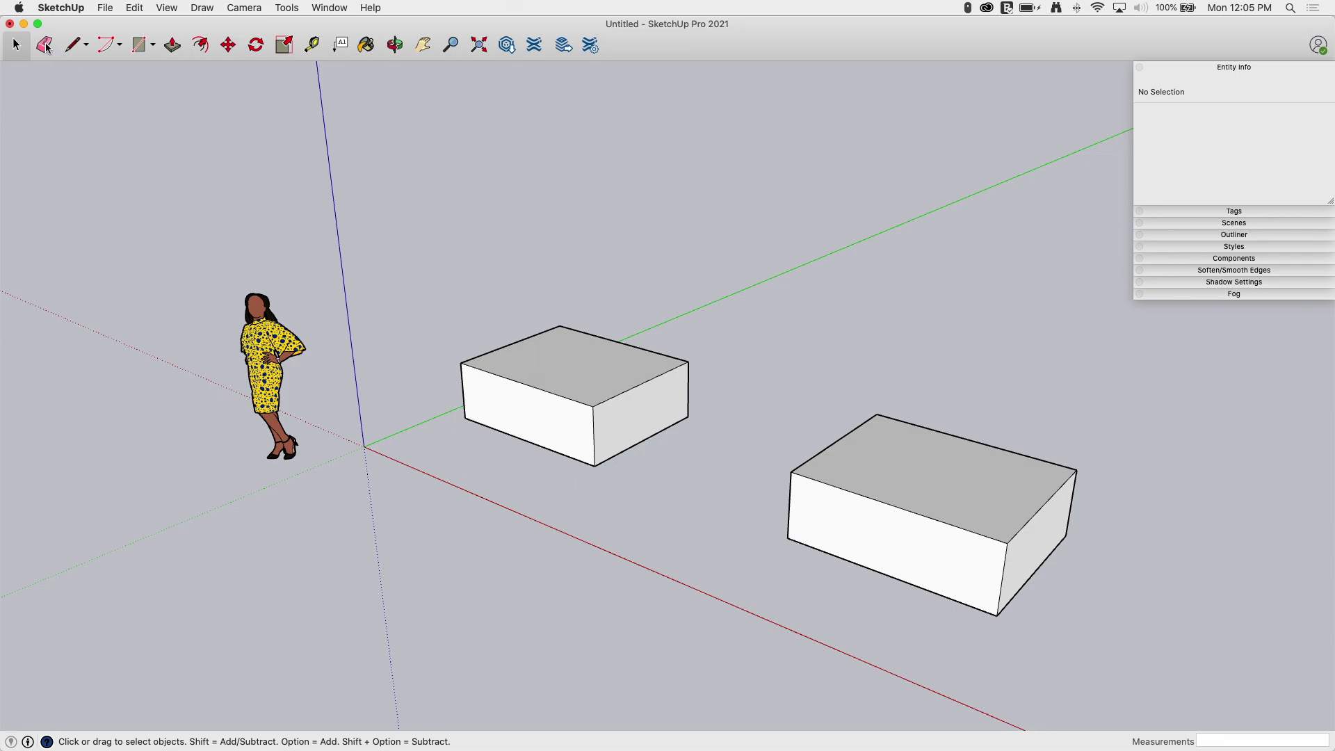
- Move the left box group by its lower corner onto the axis origin, then lift it off to reposition
left_click(542, 377)
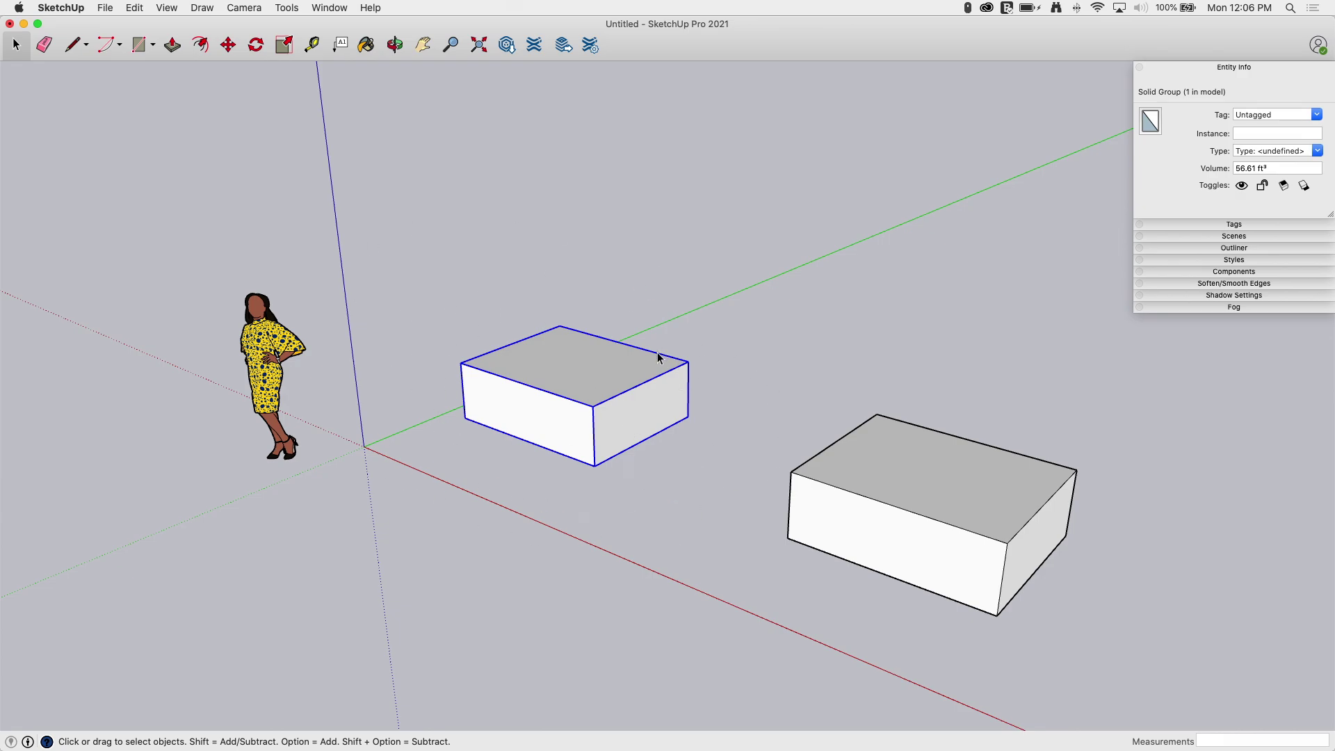
left_click(228, 47)
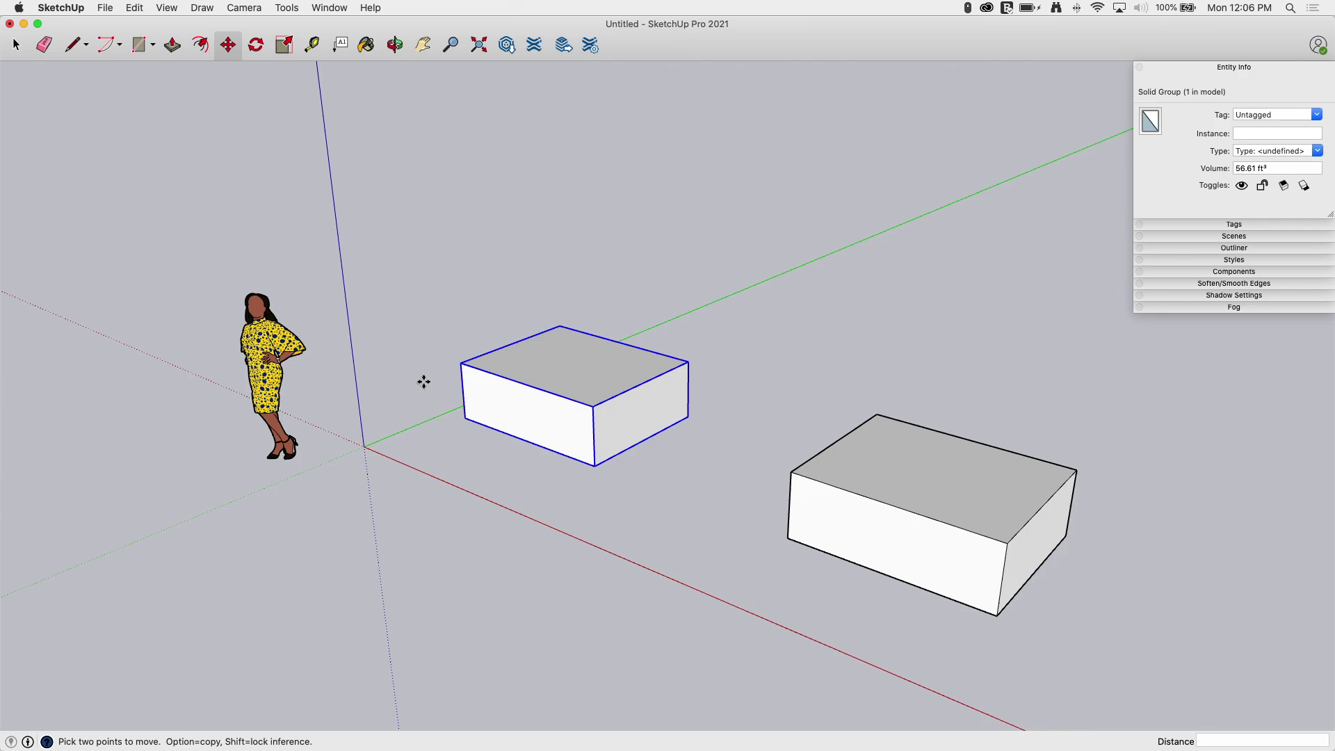
middle_click_drag(441, 445, 575, 426)
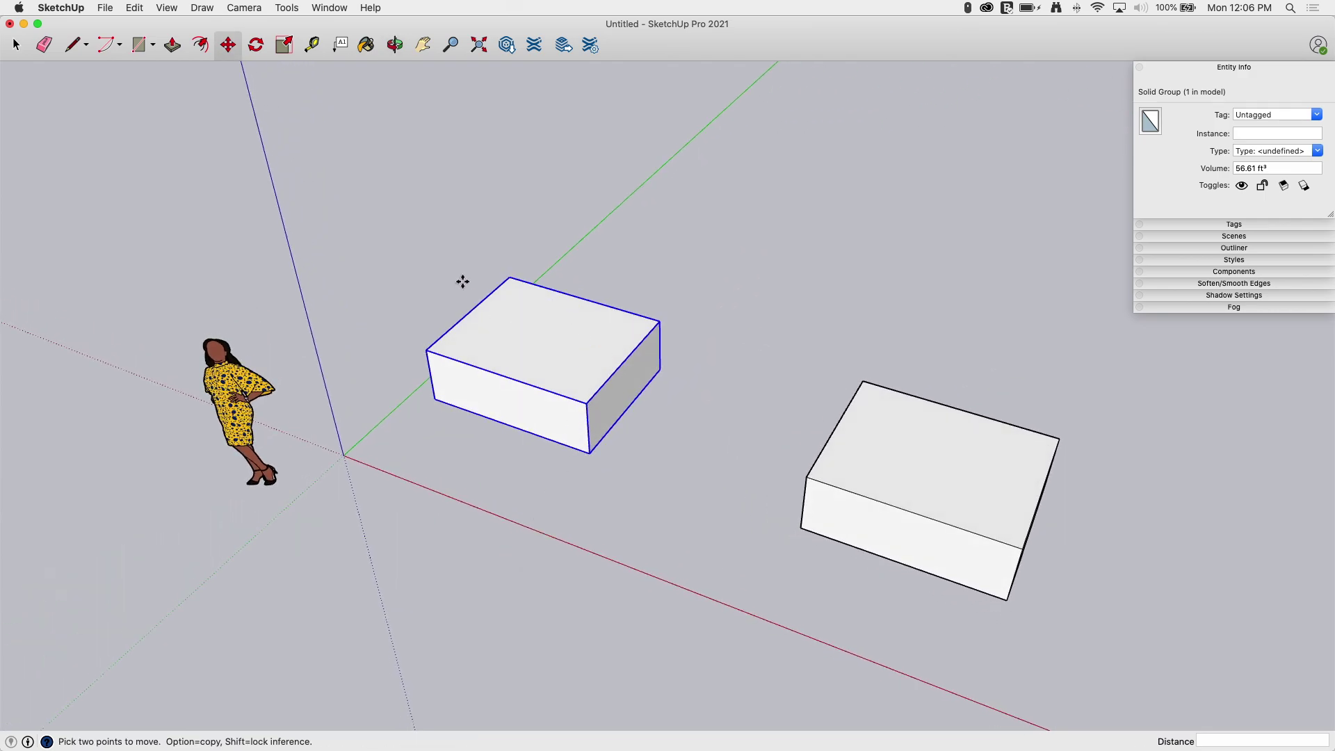
left_click(435, 400)
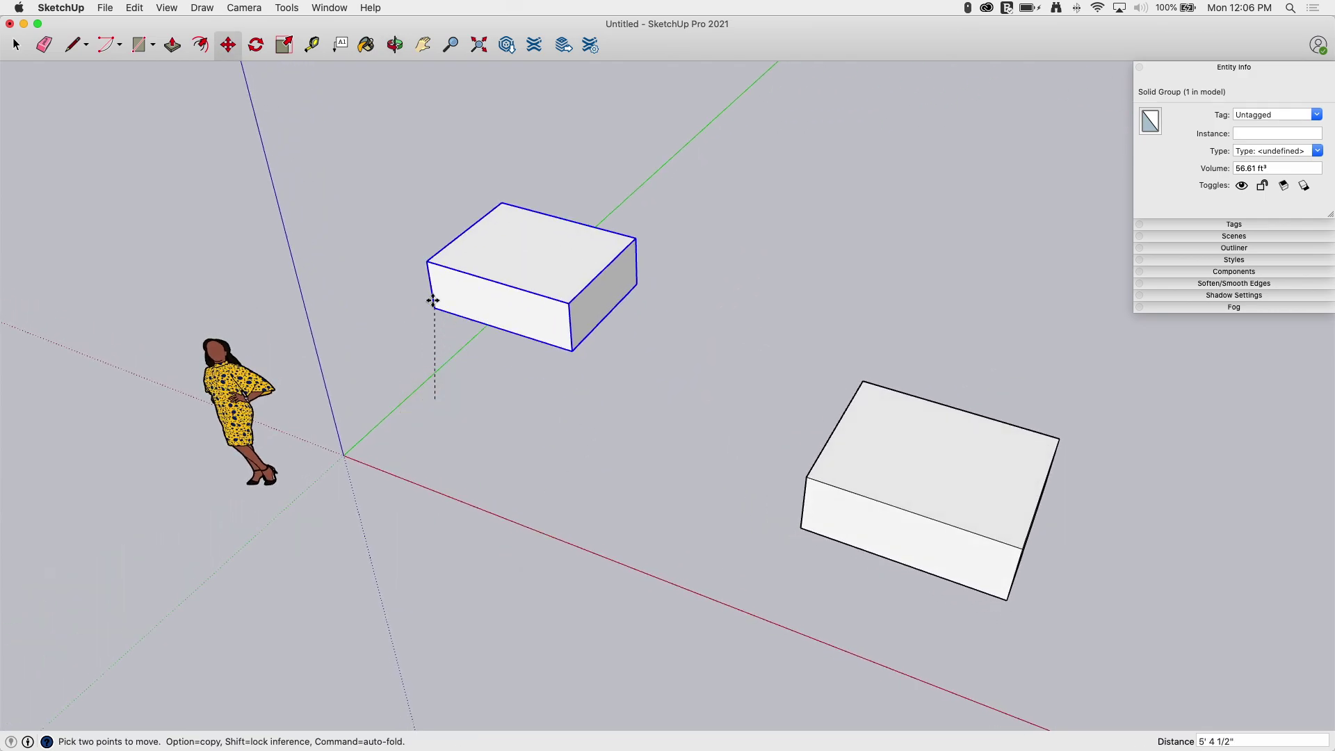
left_click(345, 456)
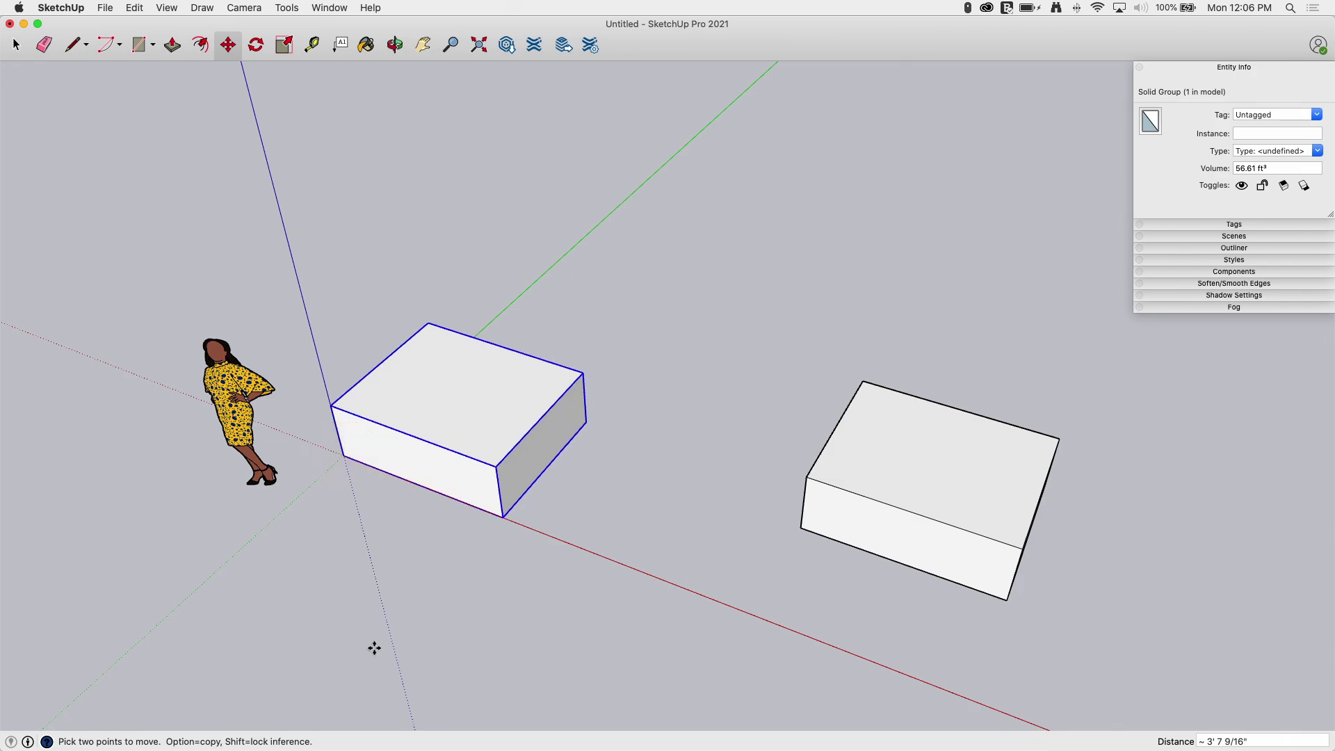
left_click(346, 450)
left_click(456, 426)
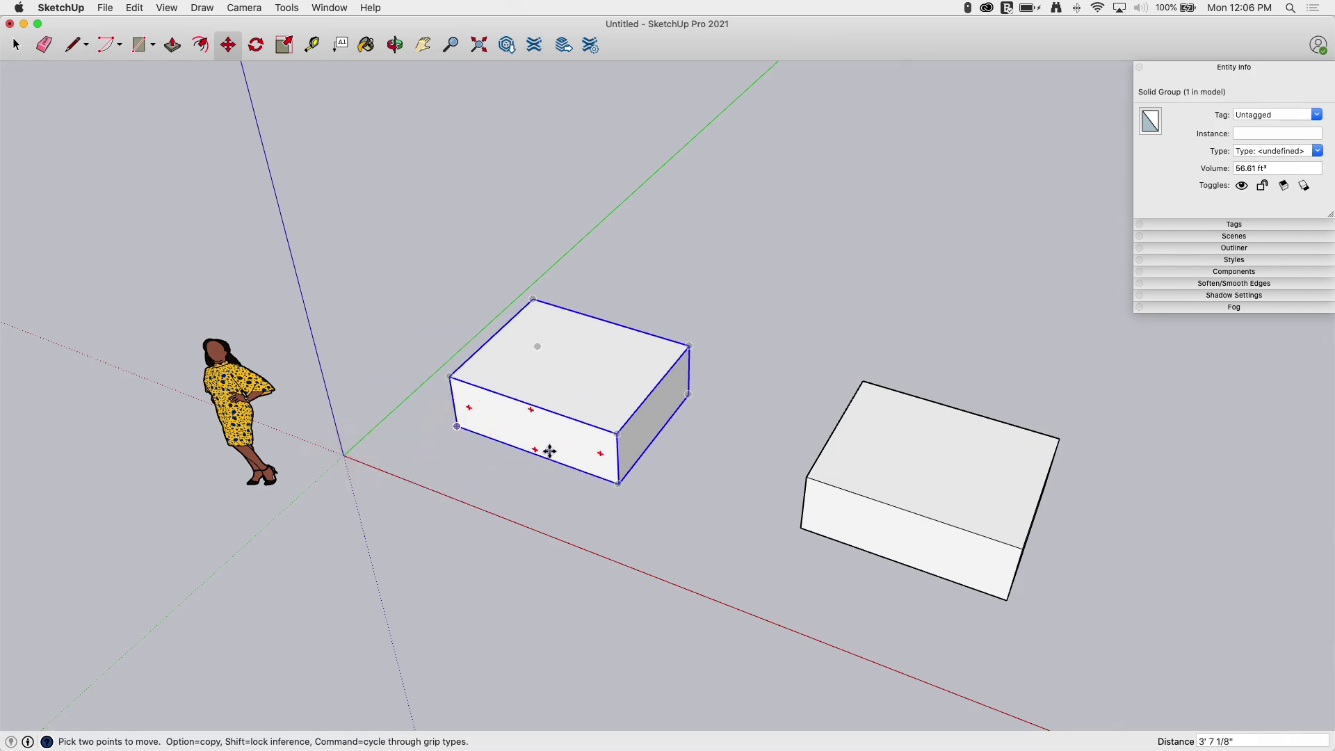
left_click(736, 433)
- Set the box's corner back on the origin and rotate the box 90° about its vertical axis
left_click(677, 483)
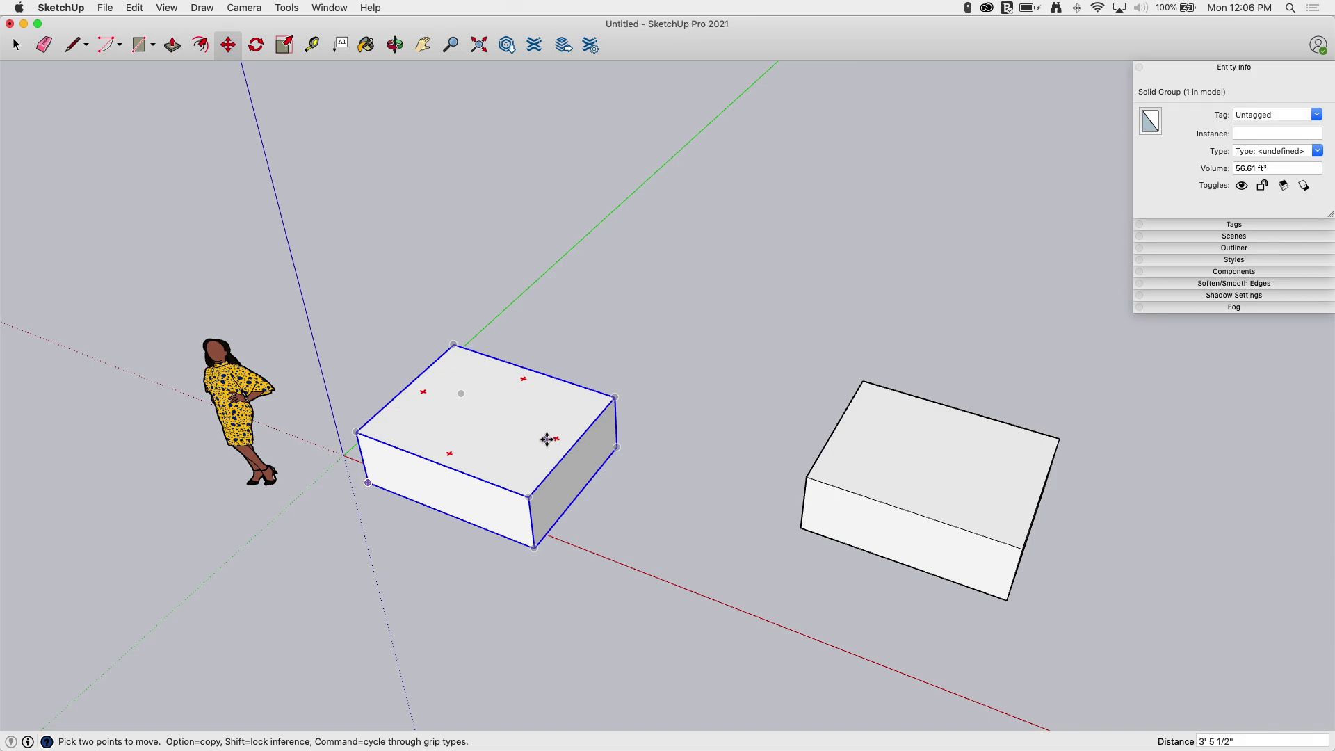
mouse_move(553, 440)
left_click(558, 438)
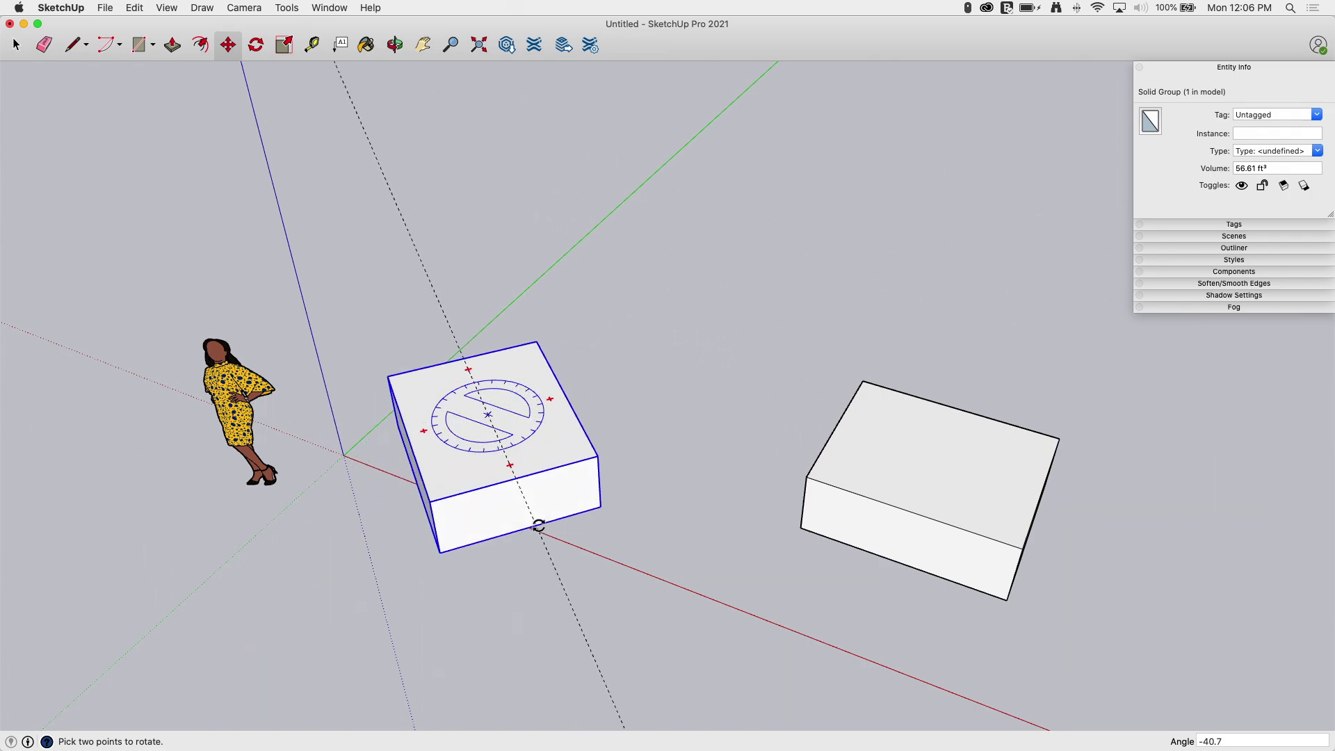
left_click(507, 398)
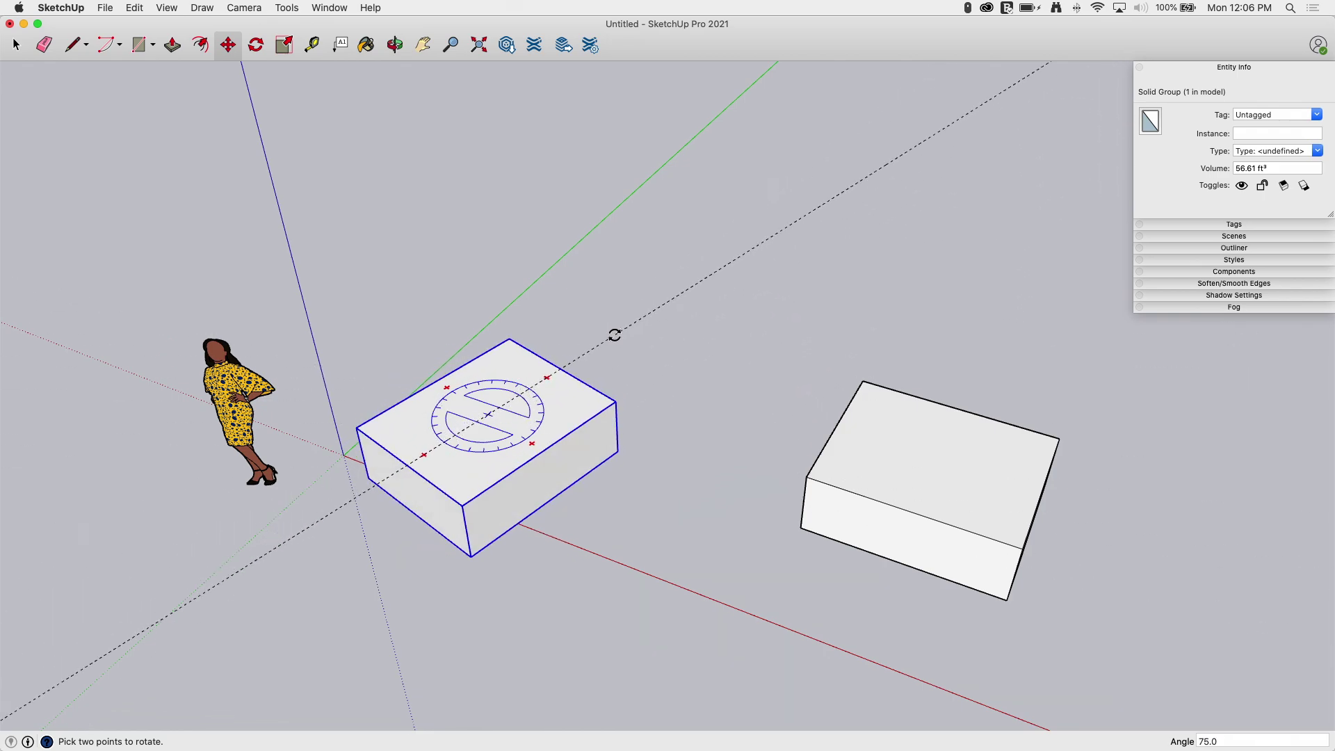
type("90")
key("Return")
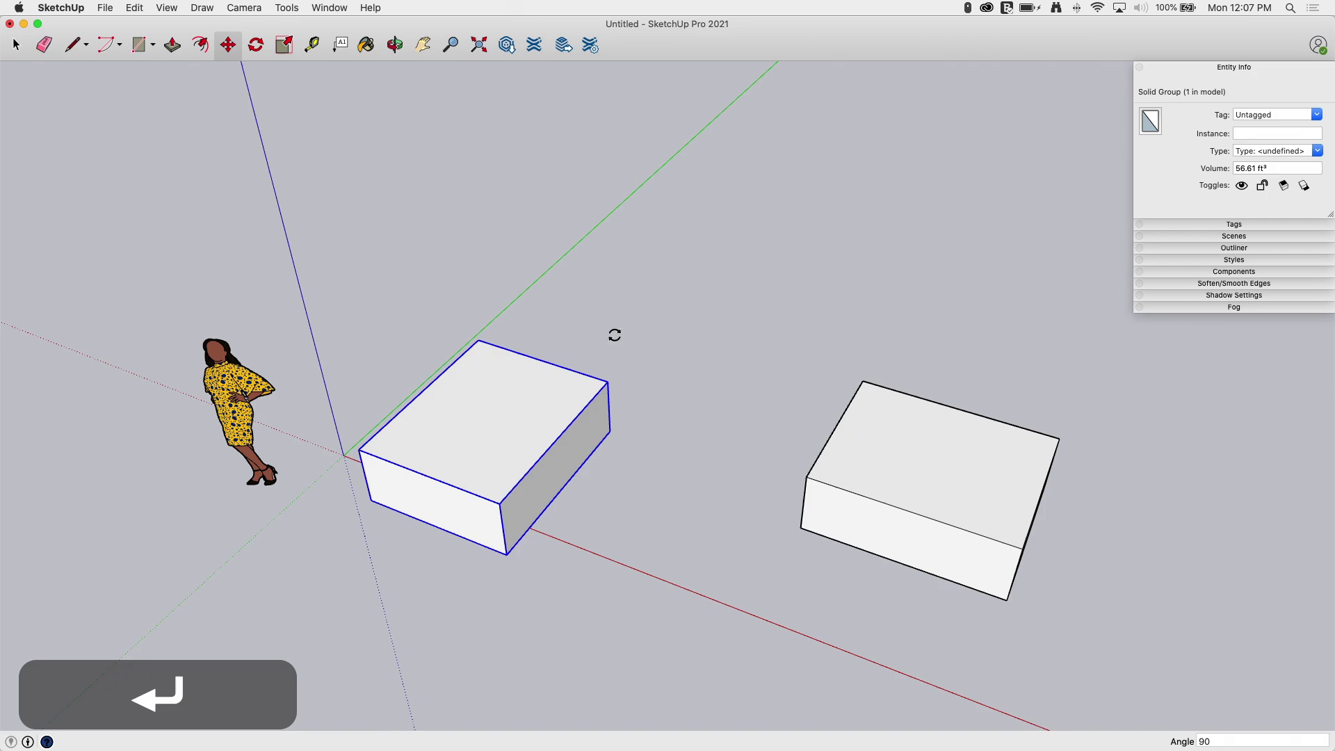
- Tip the box onto its end with two -90° rotation-grip turns so it stands upright
middle_click_drag(590, 572, 638, 465)
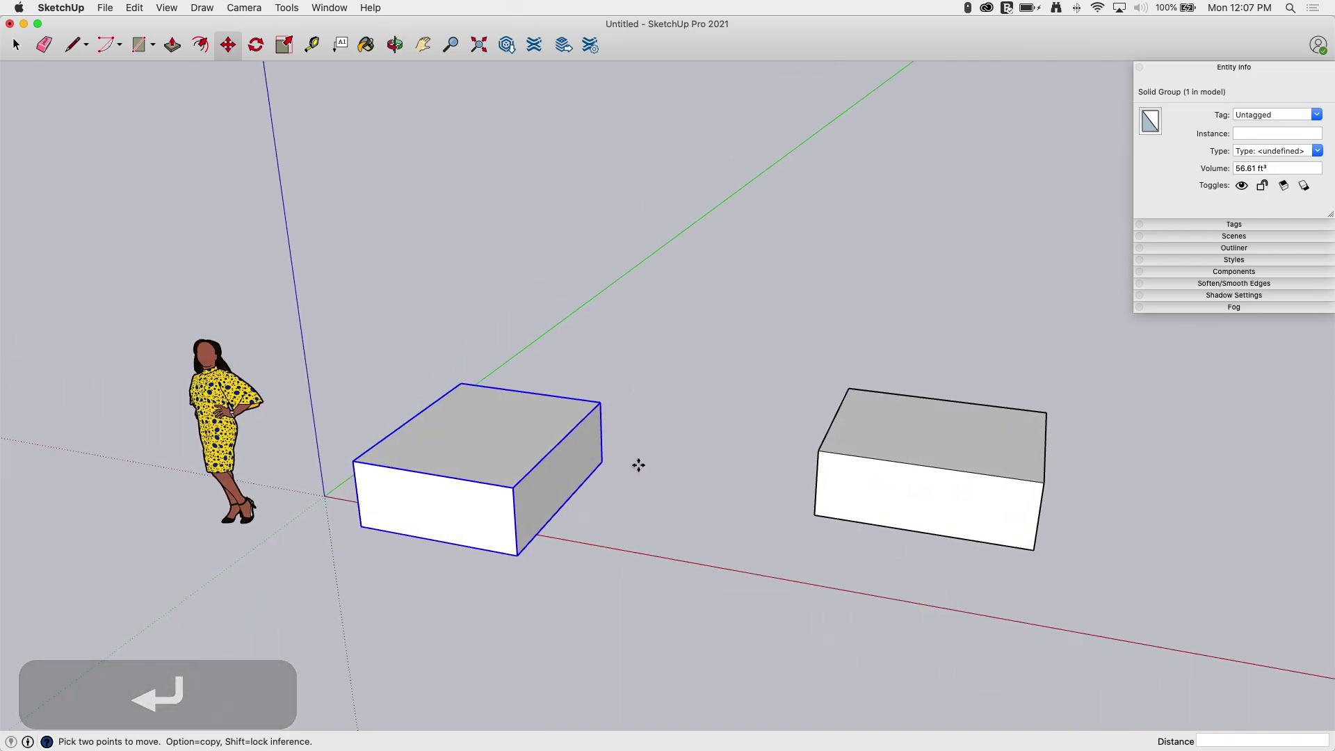
key("q")
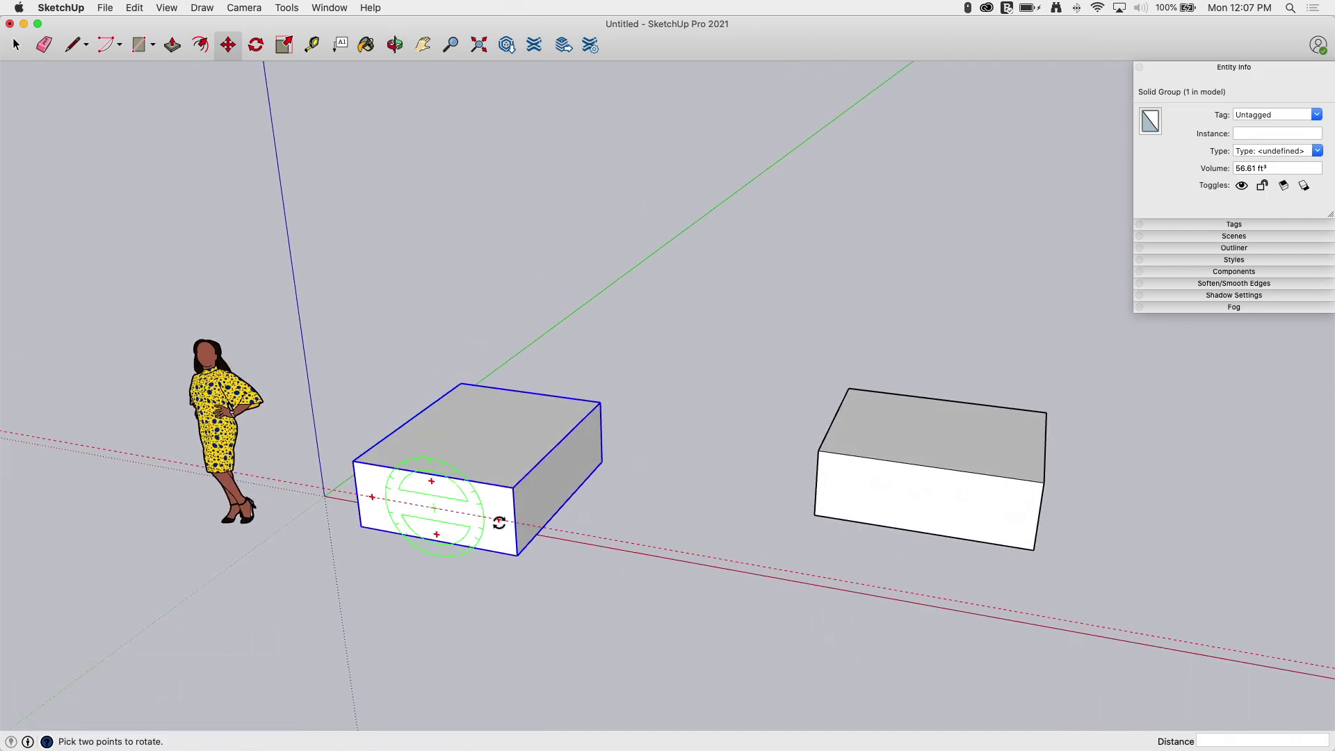
key("m")
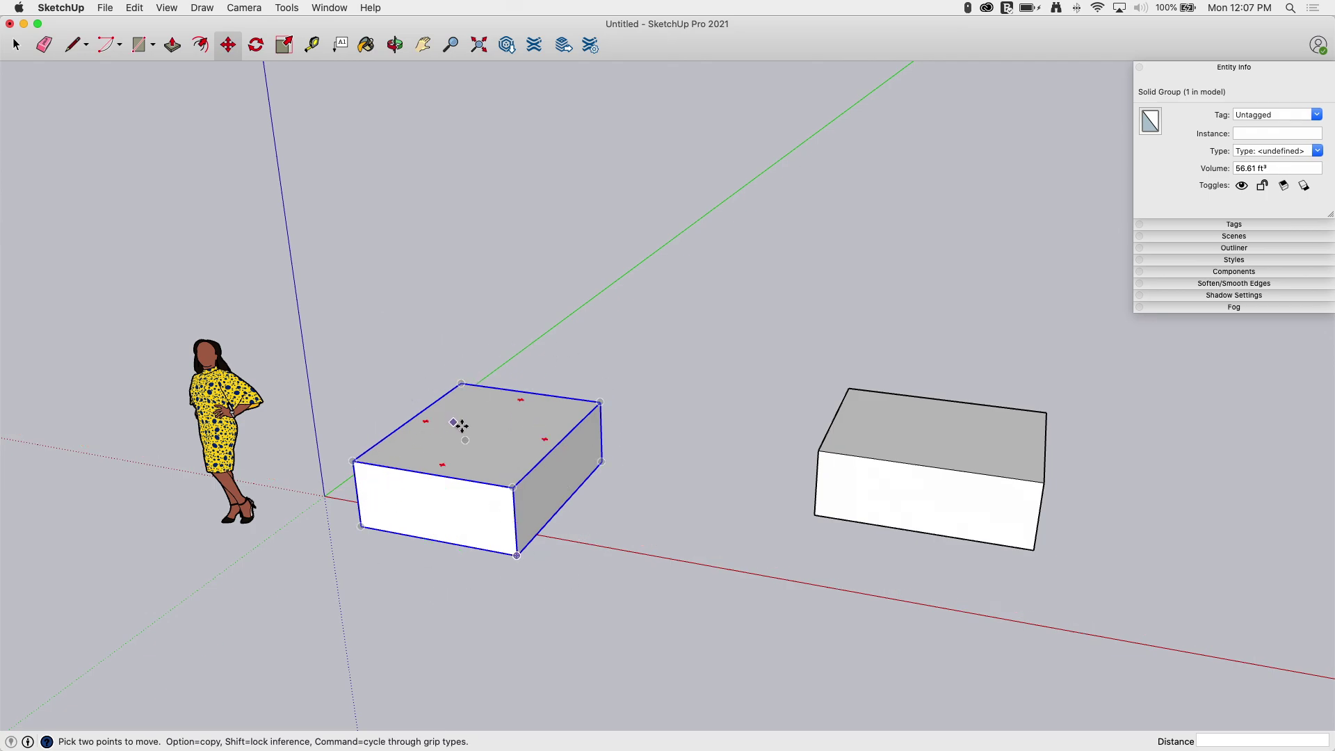
left_click(498, 519)
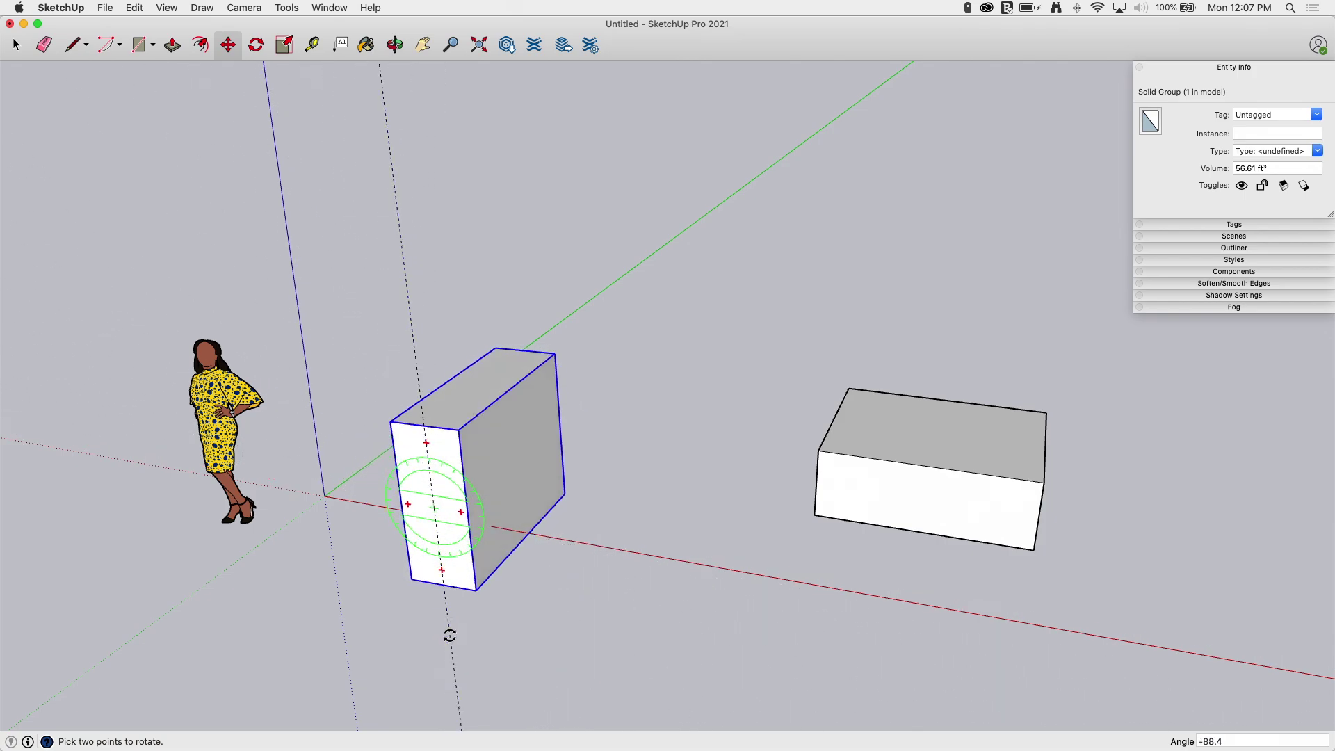
left_click(446, 637)
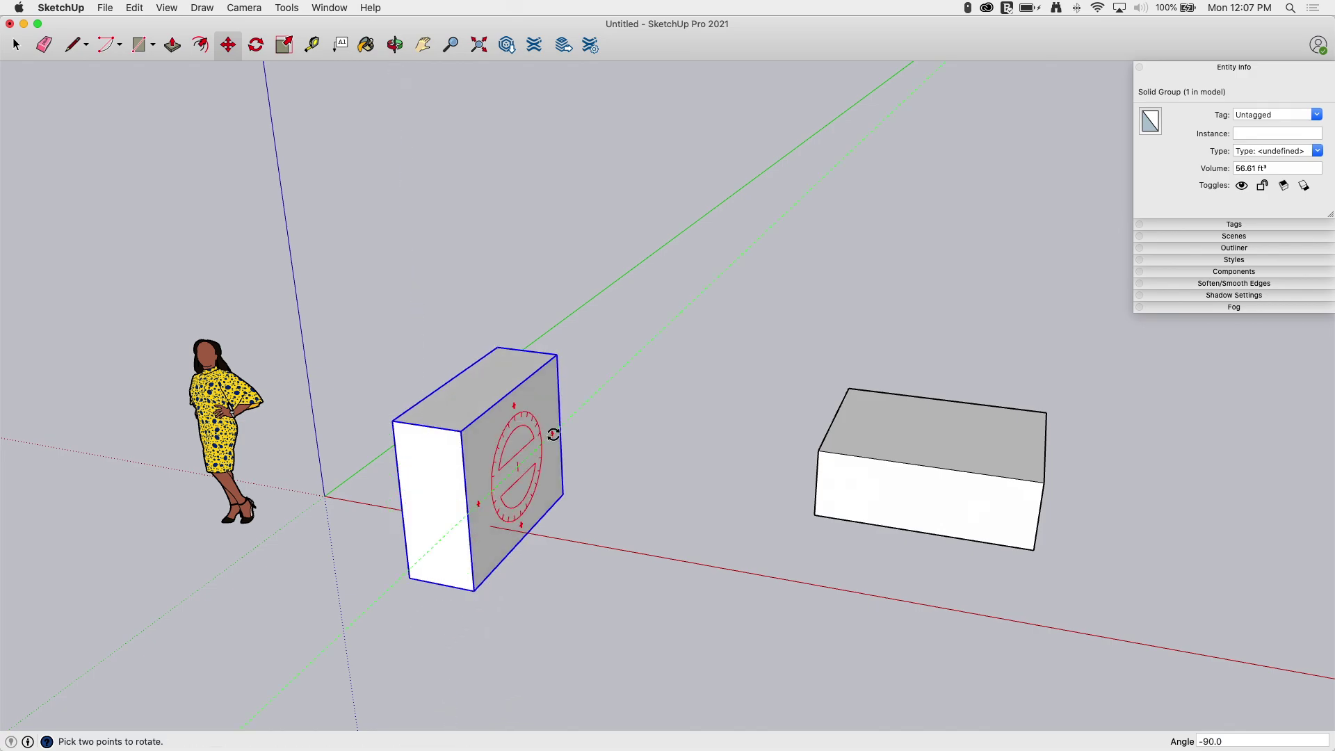
left_click(553, 432)
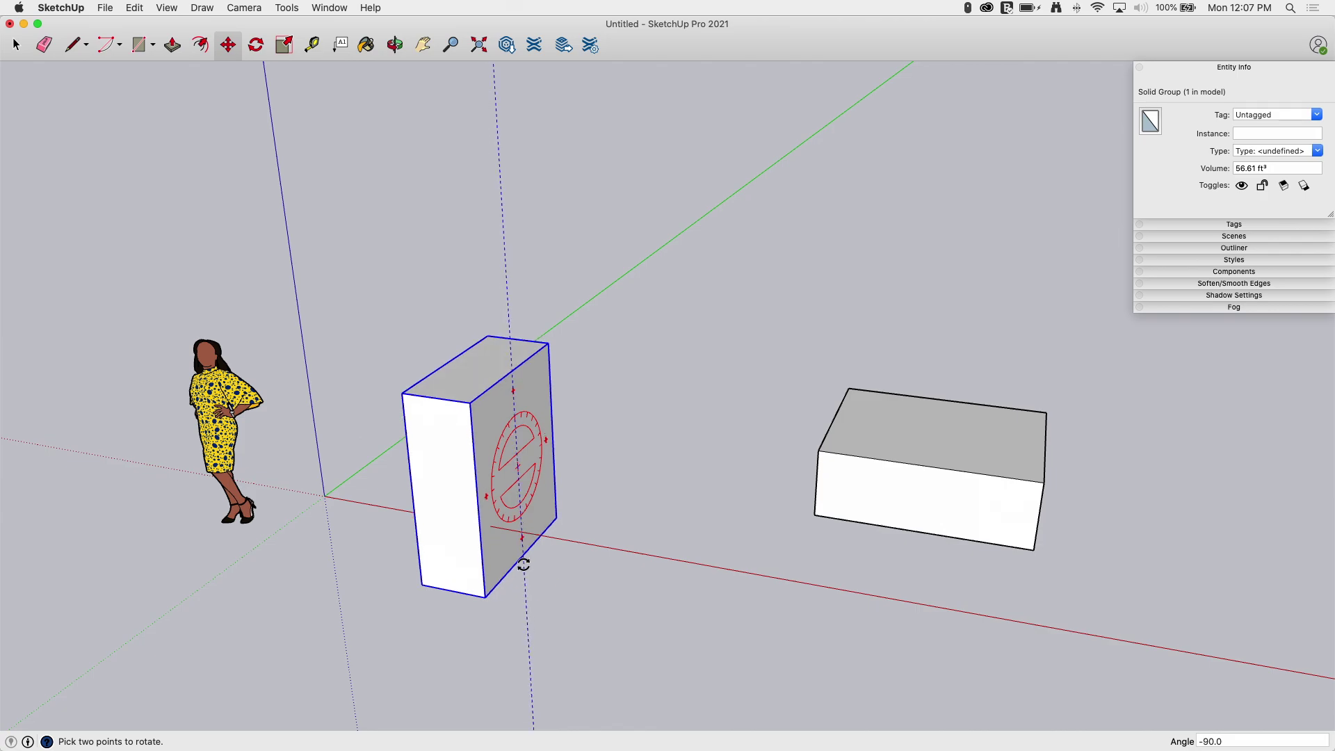
left_click(524, 565)
middle_click_drag(682, 453, 516, 550)
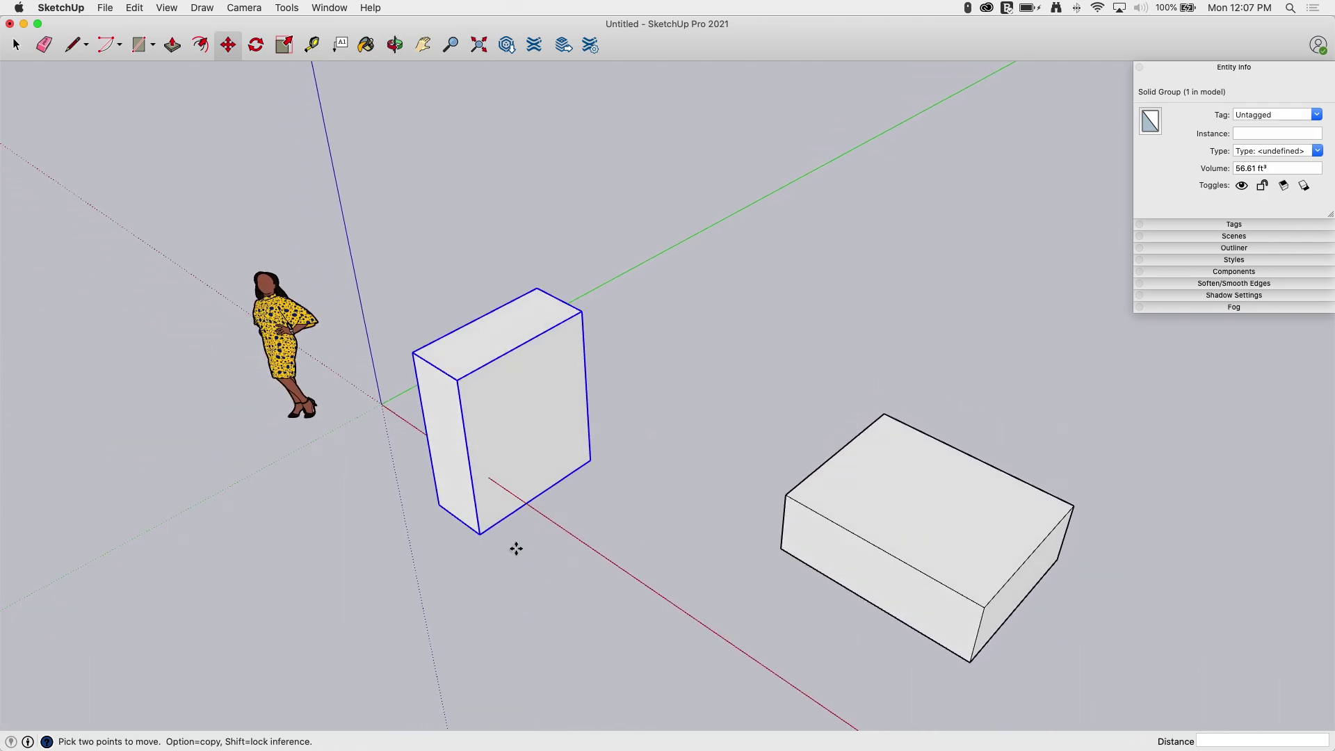
middle_click_drag(369, 459, 482, 481)
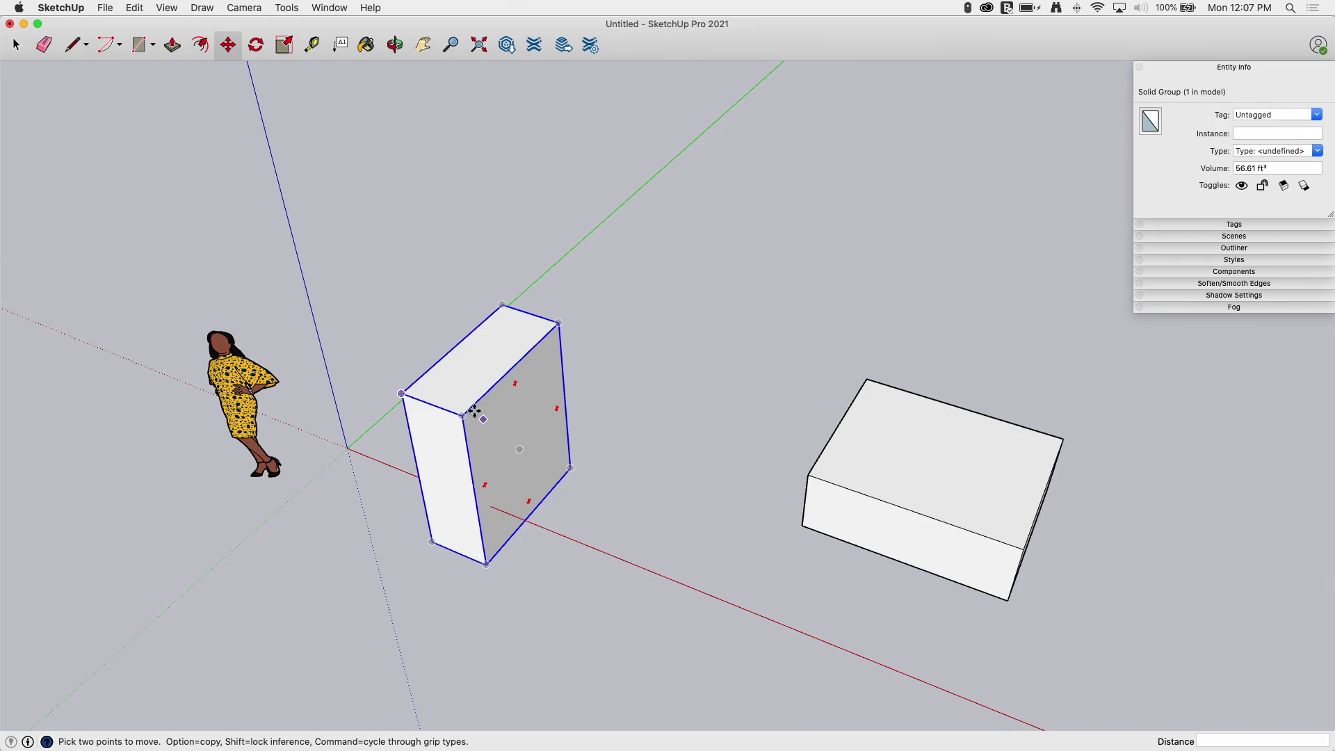
left_click(255, 44)
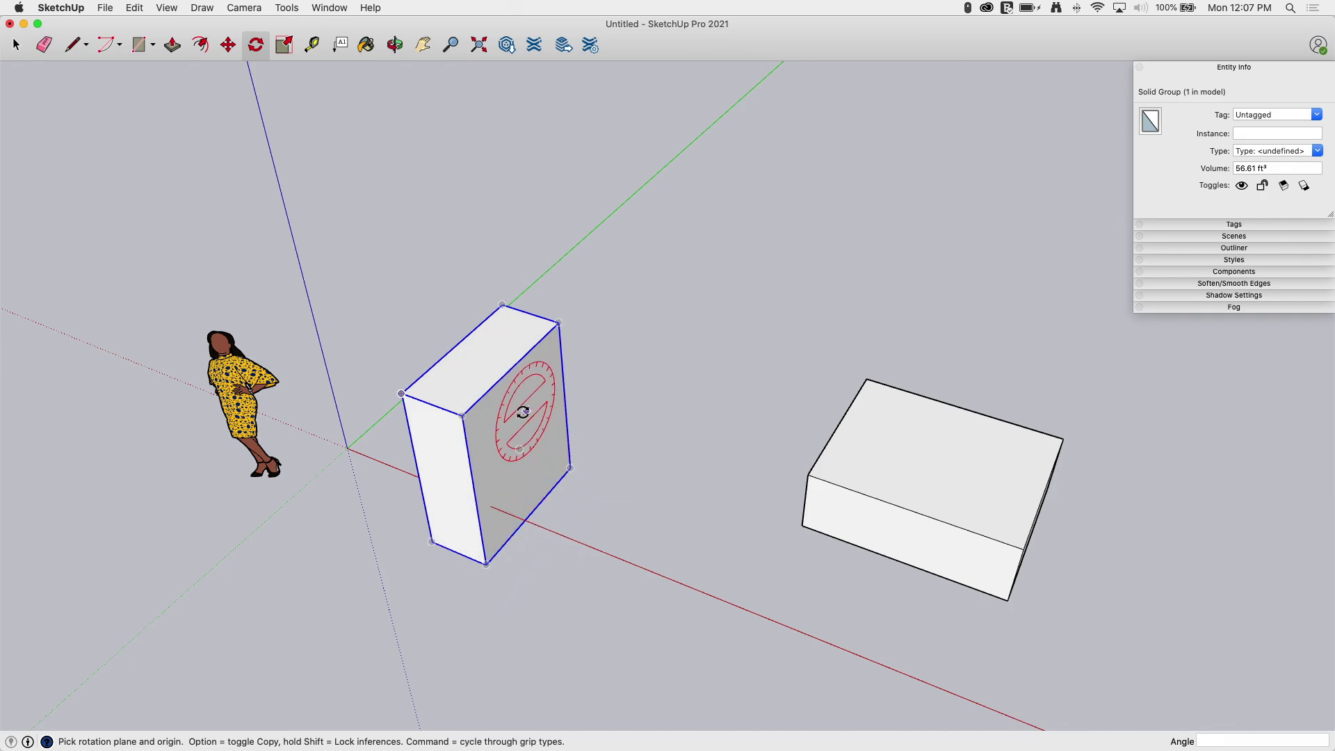
- Rotate the group 90° about its corner so it stands as an upright slab
left_click(570, 468)
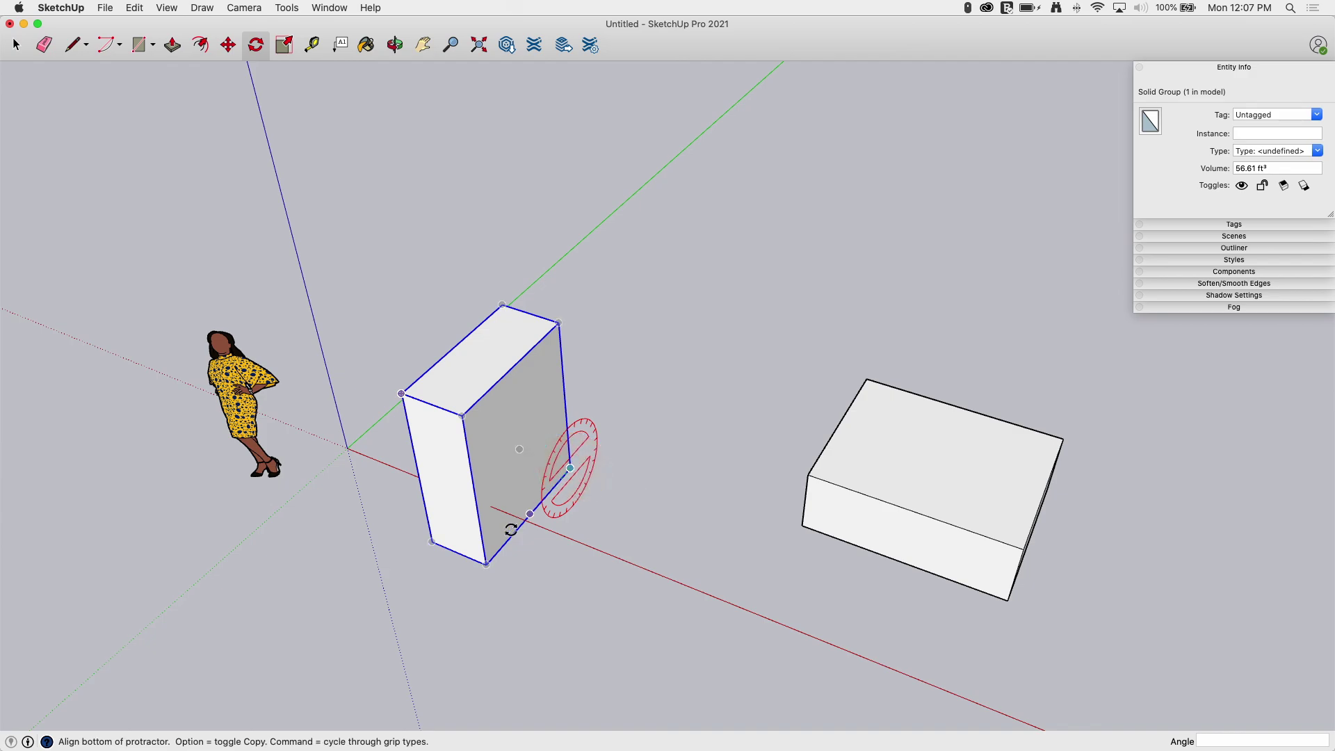
left_click(487, 563)
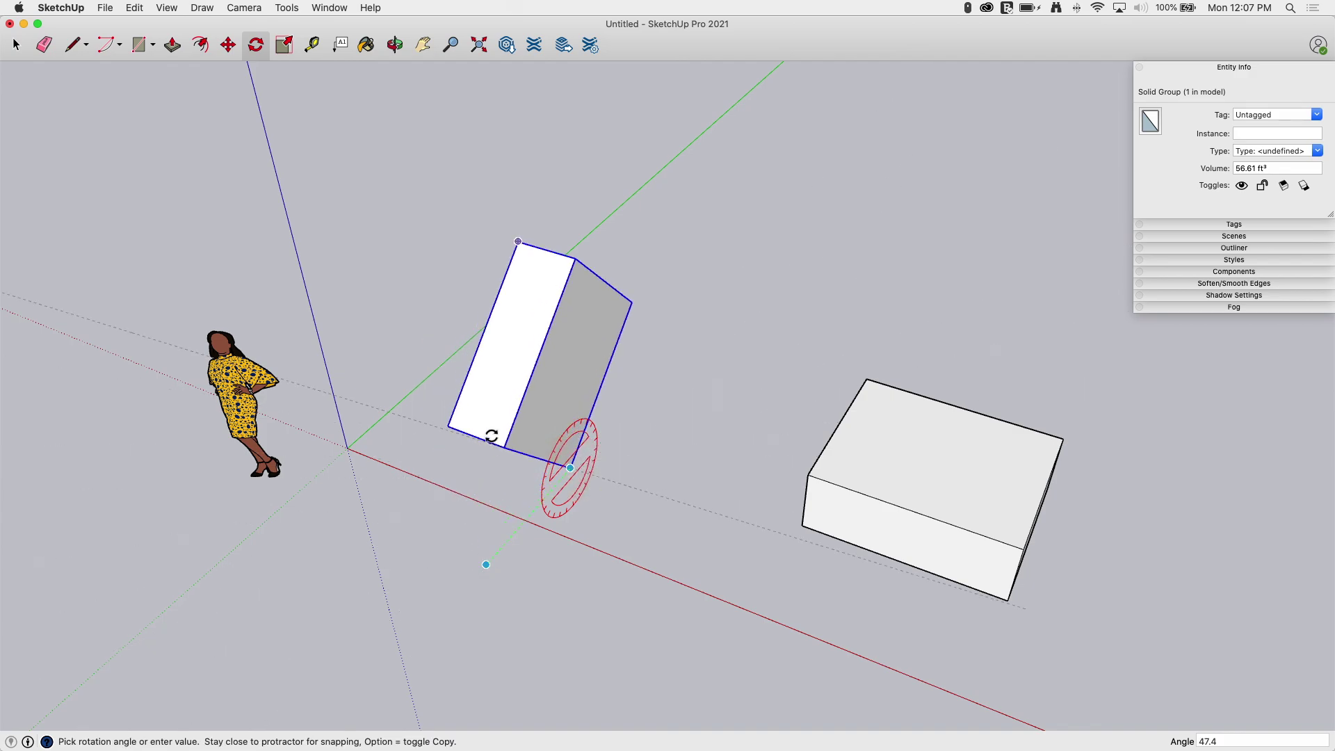
left_click(554, 366)
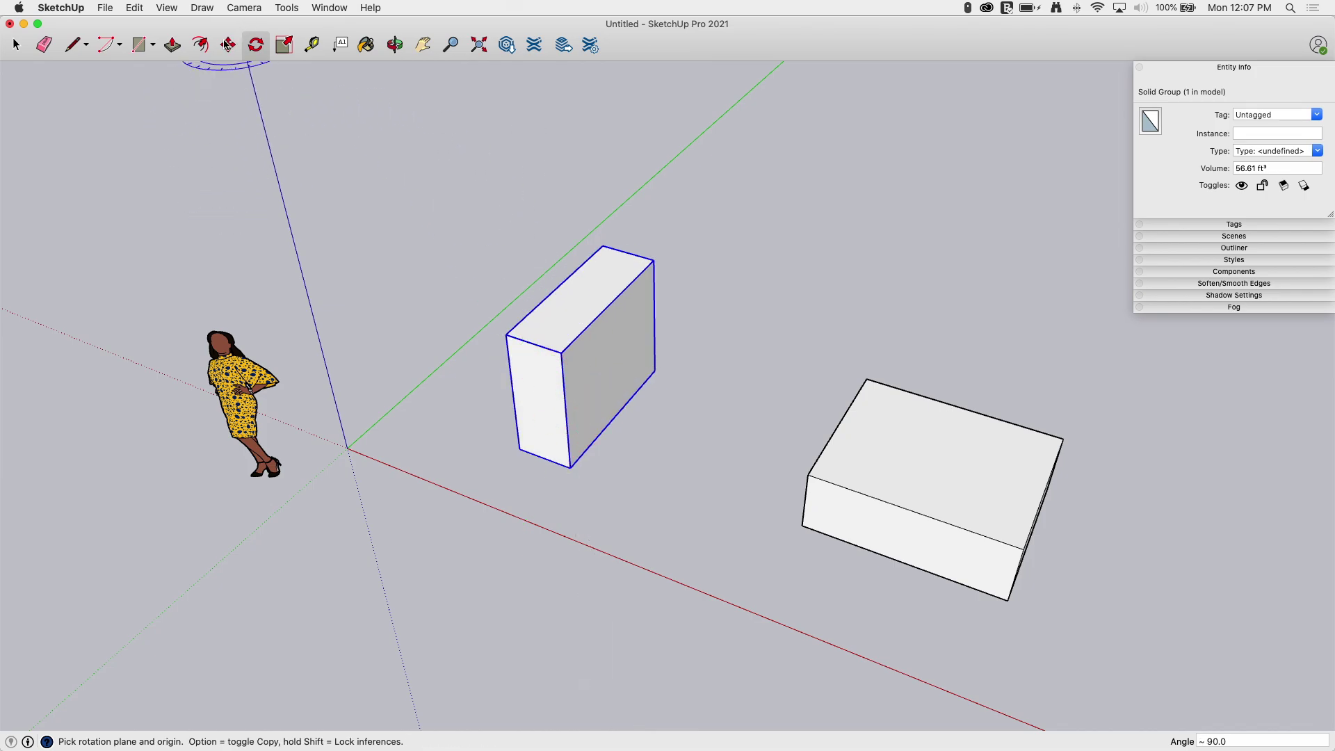
left_click(228, 45)
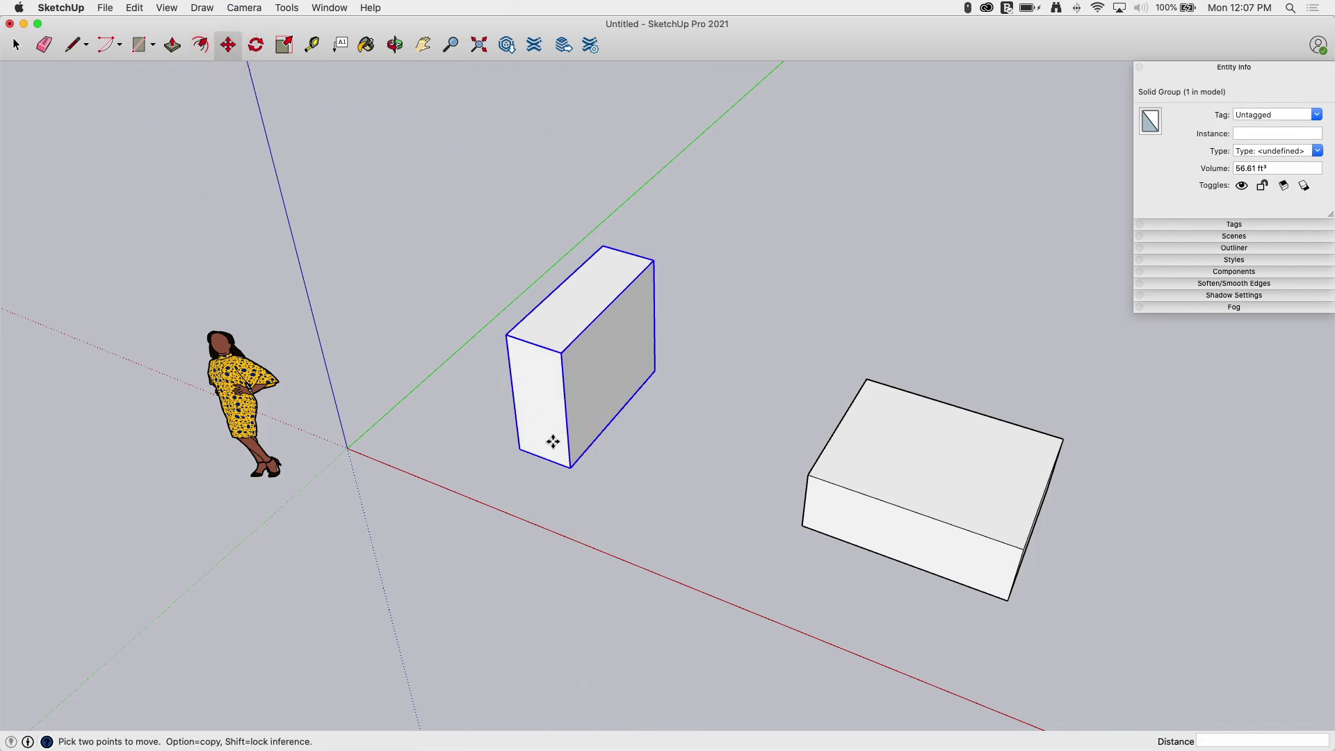
- Turn the upright box -90° around its vertical axis with the Move rotate grip
left_click(573, 404)
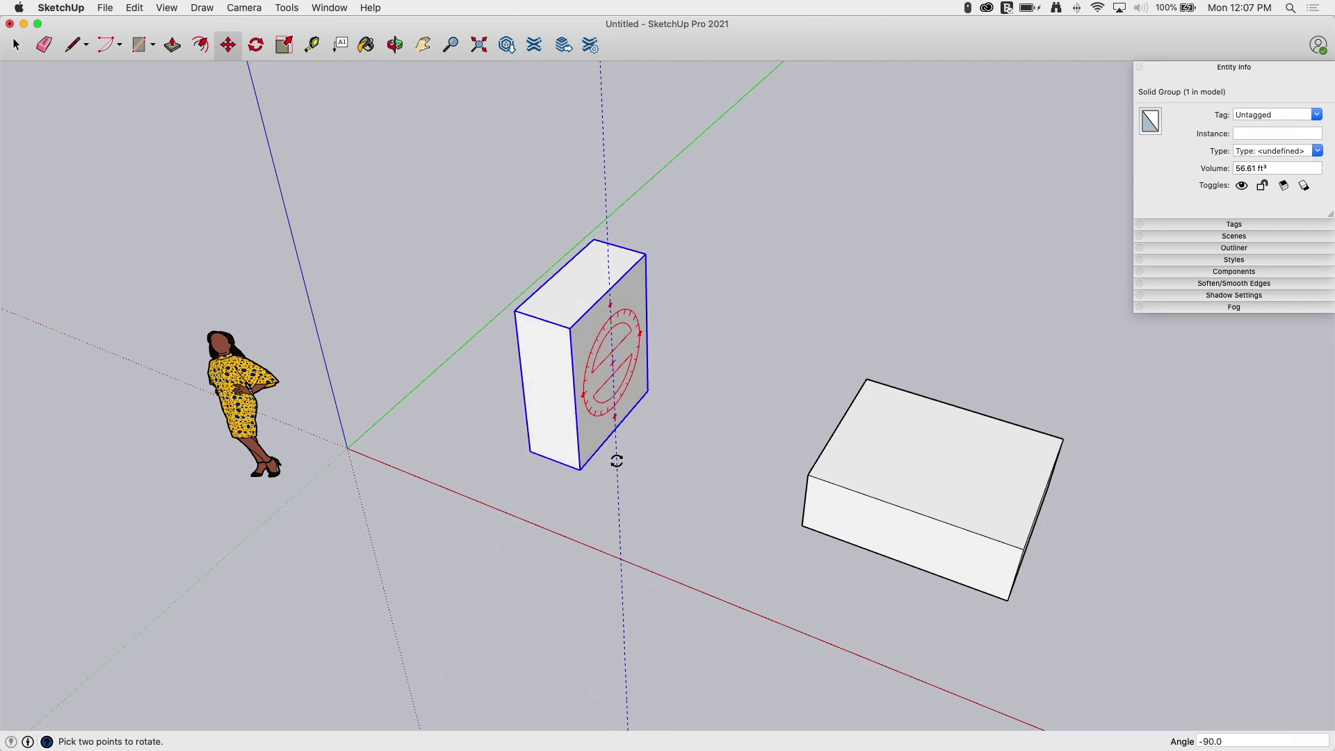
left_click(616, 462)
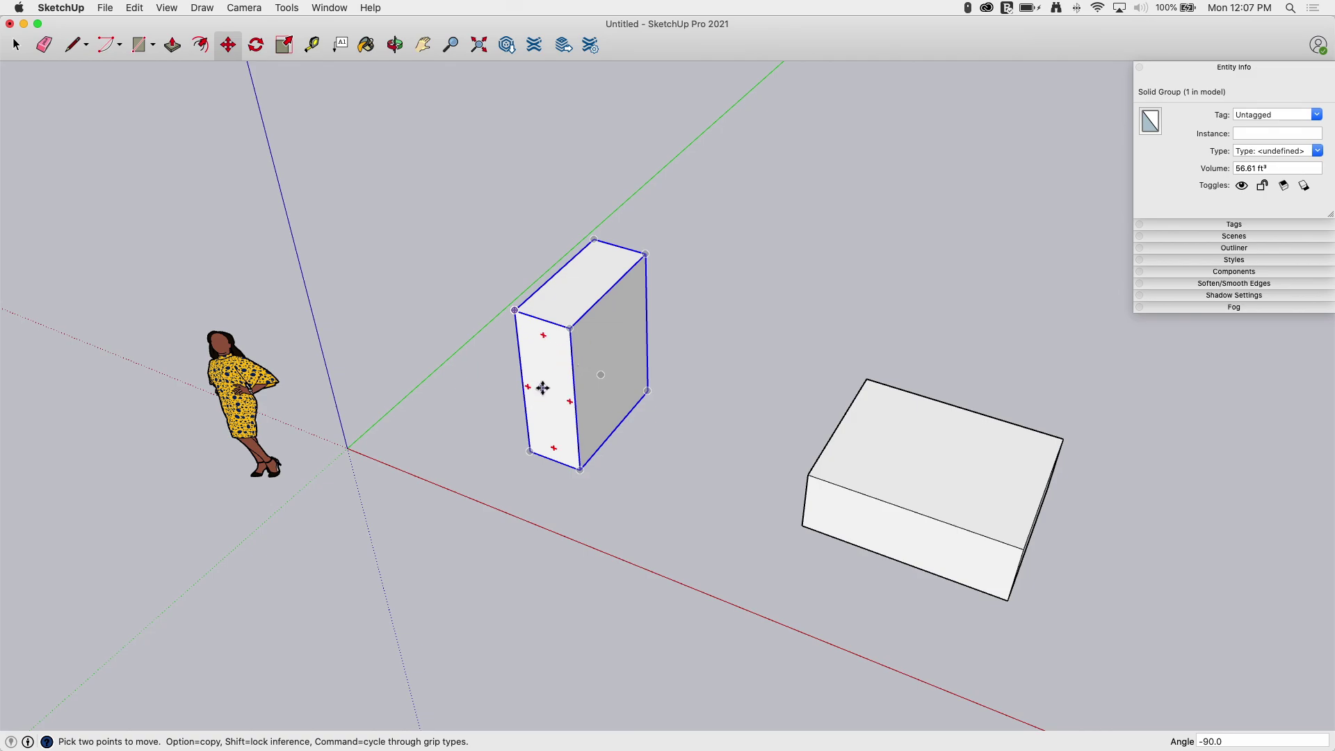
left_click(256, 46)
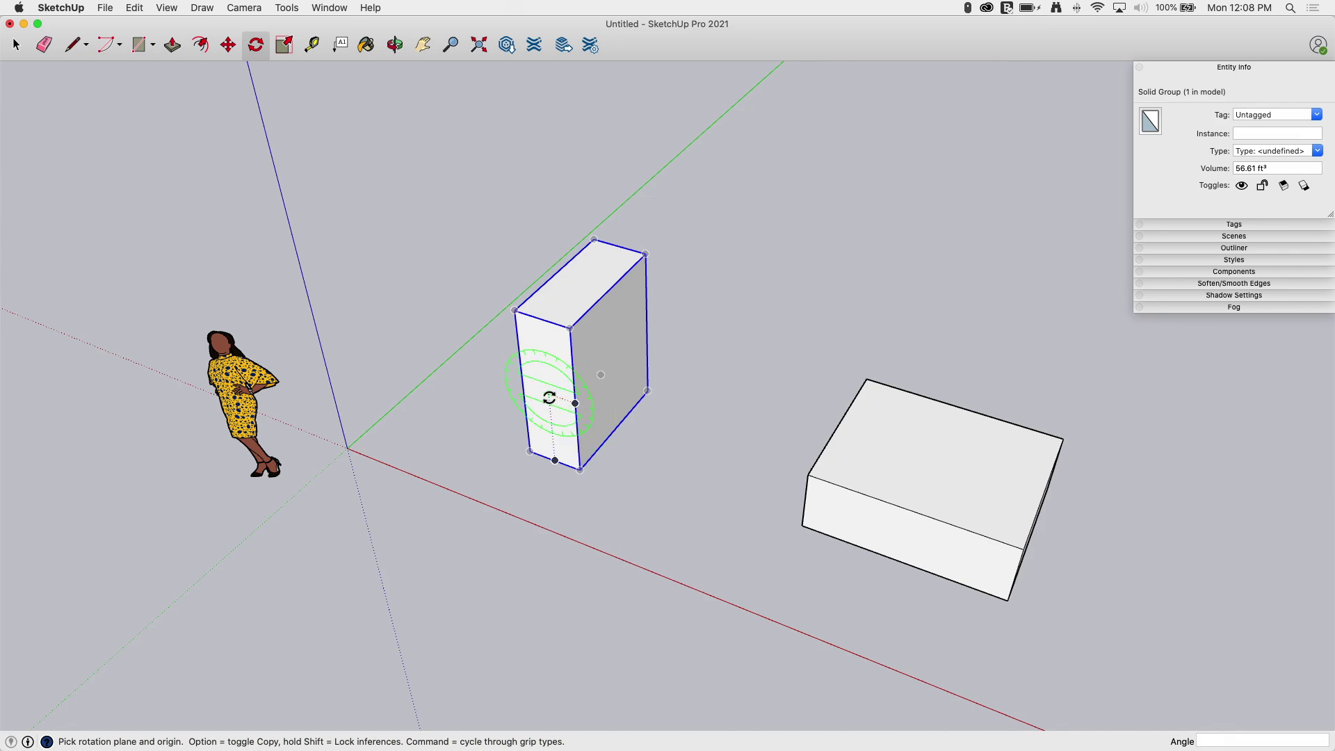
- Tip the box 270° around the red axis so it lies flat again
left_click(540, 319)
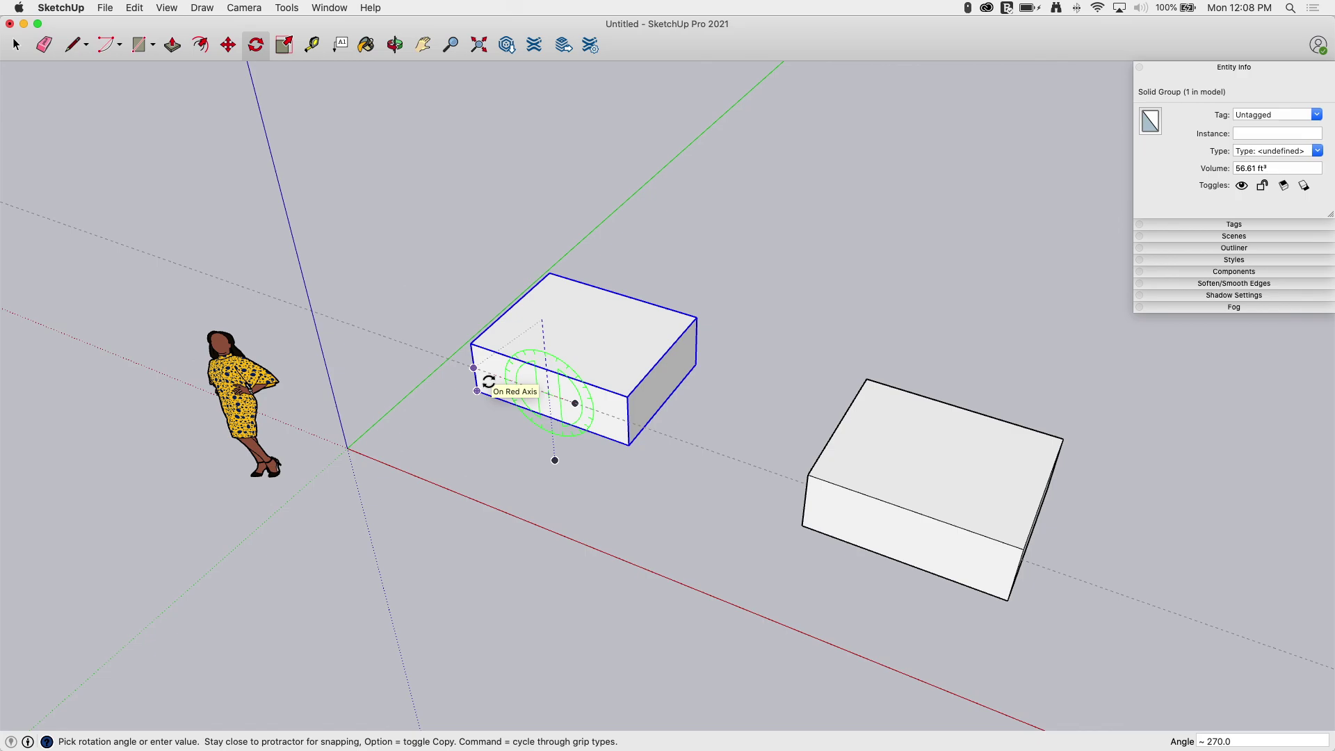
left_click(489, 382)
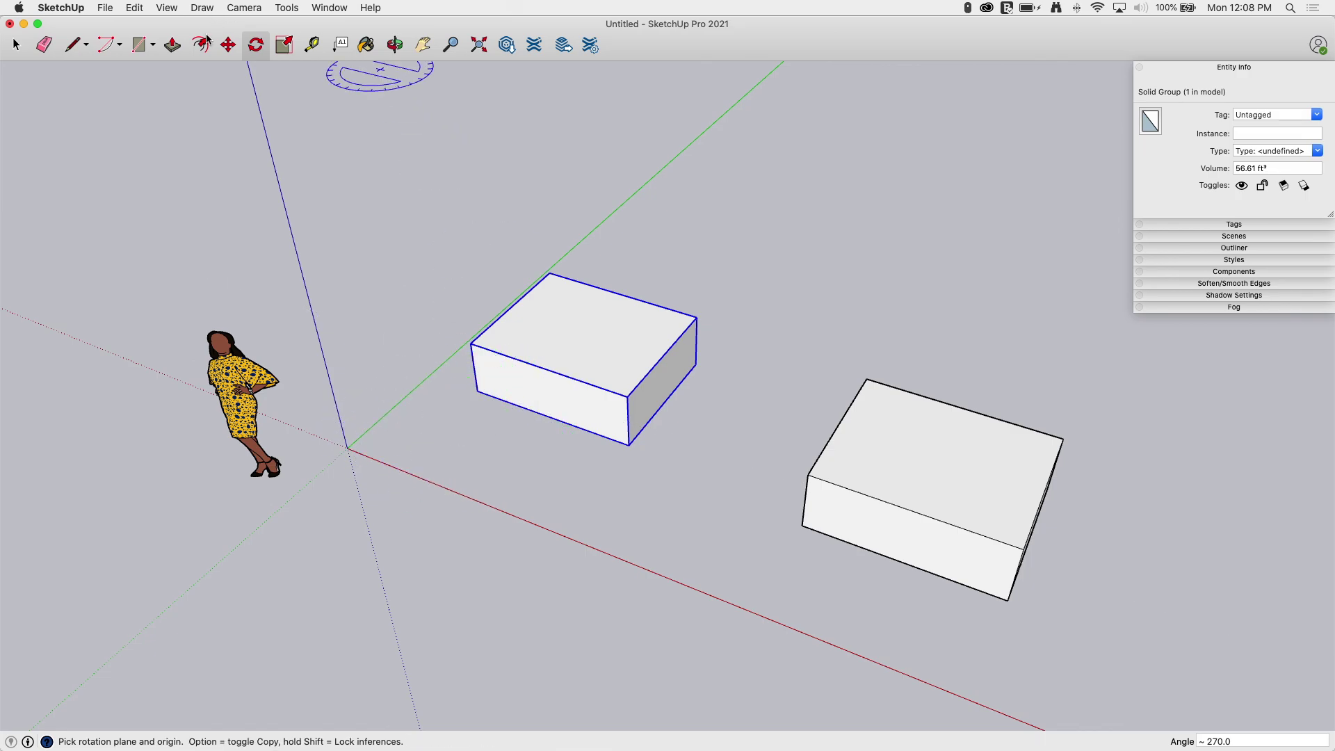
left_click(228, 46)
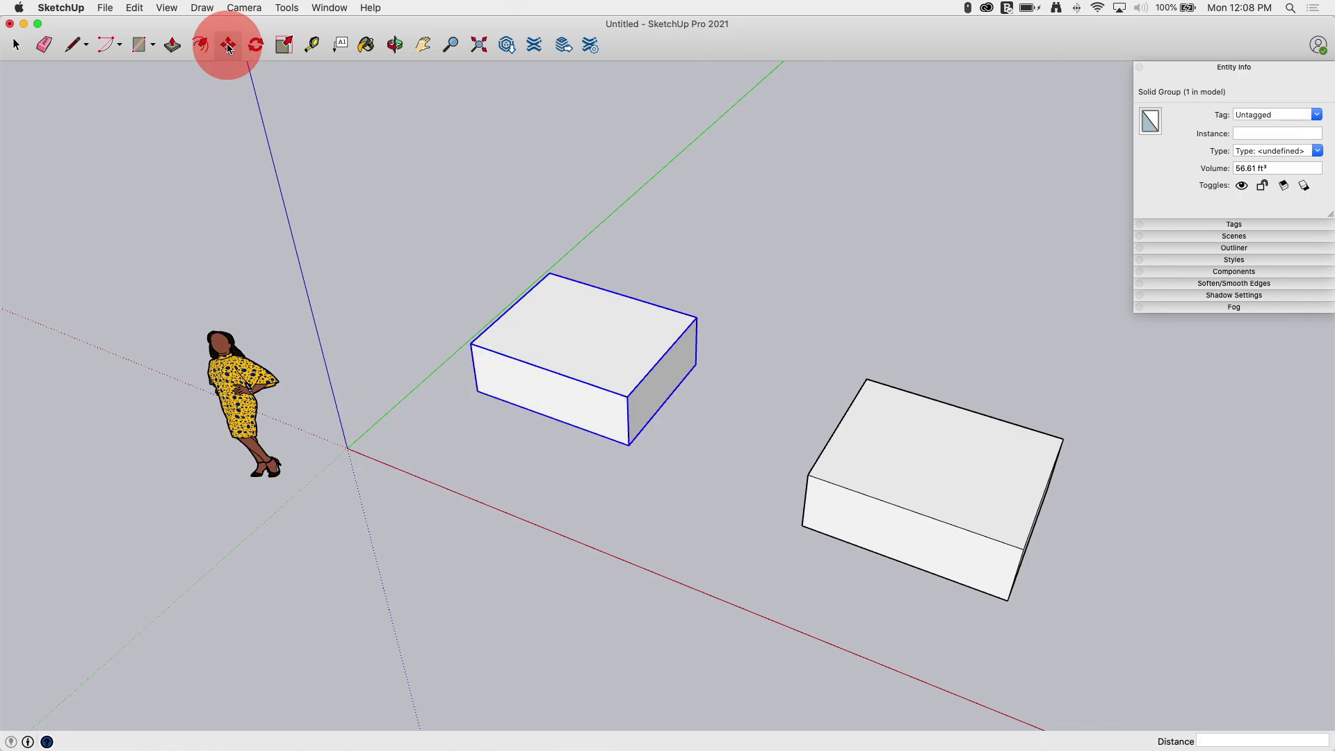
- Stand the box upright and place its corner on the axis origin
left_click(610, 417)
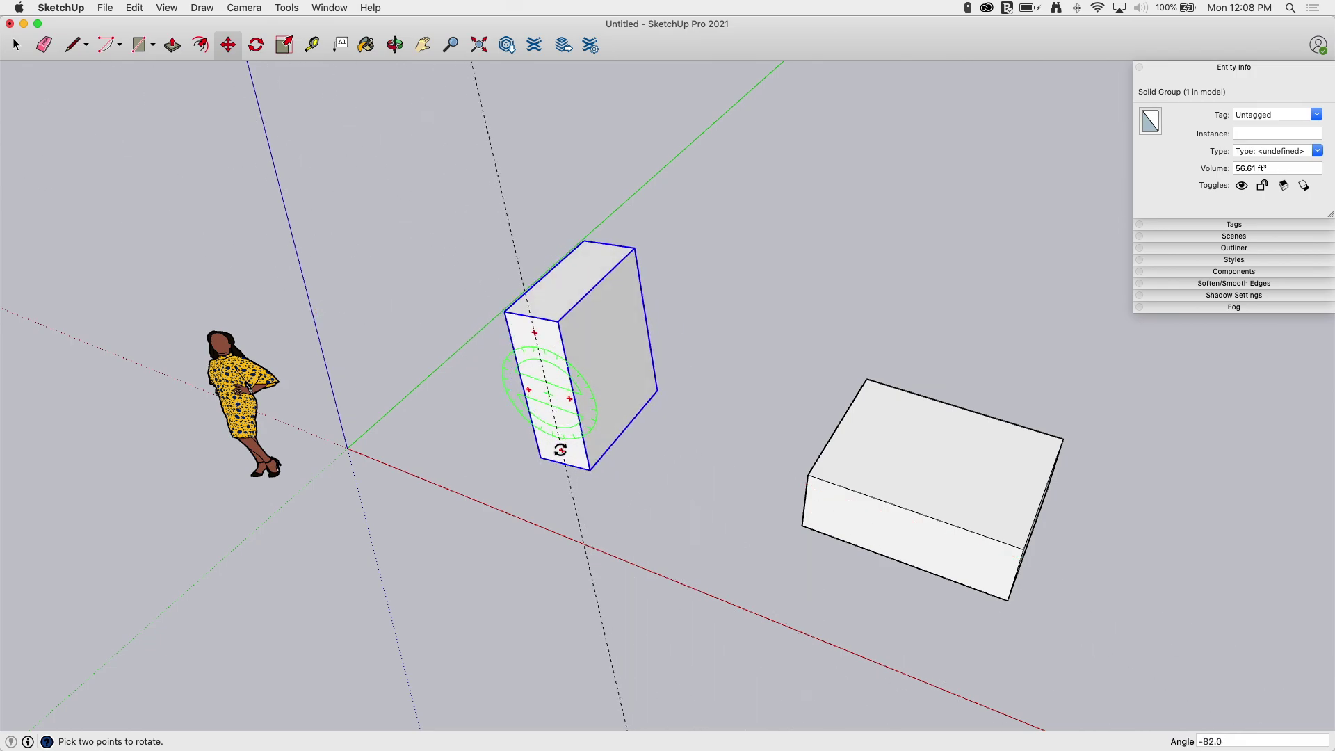
left_click(546, 447)
left_click(528, 453)
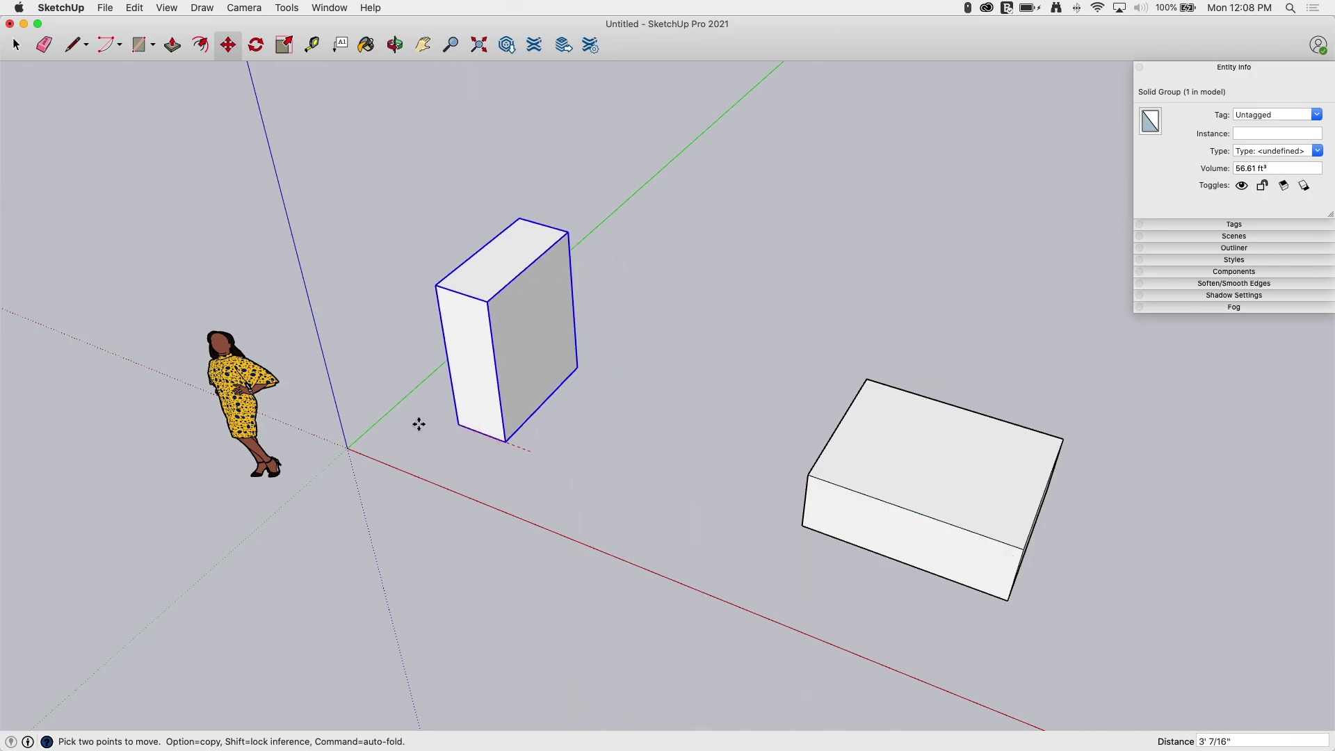
left_click(347, 448)
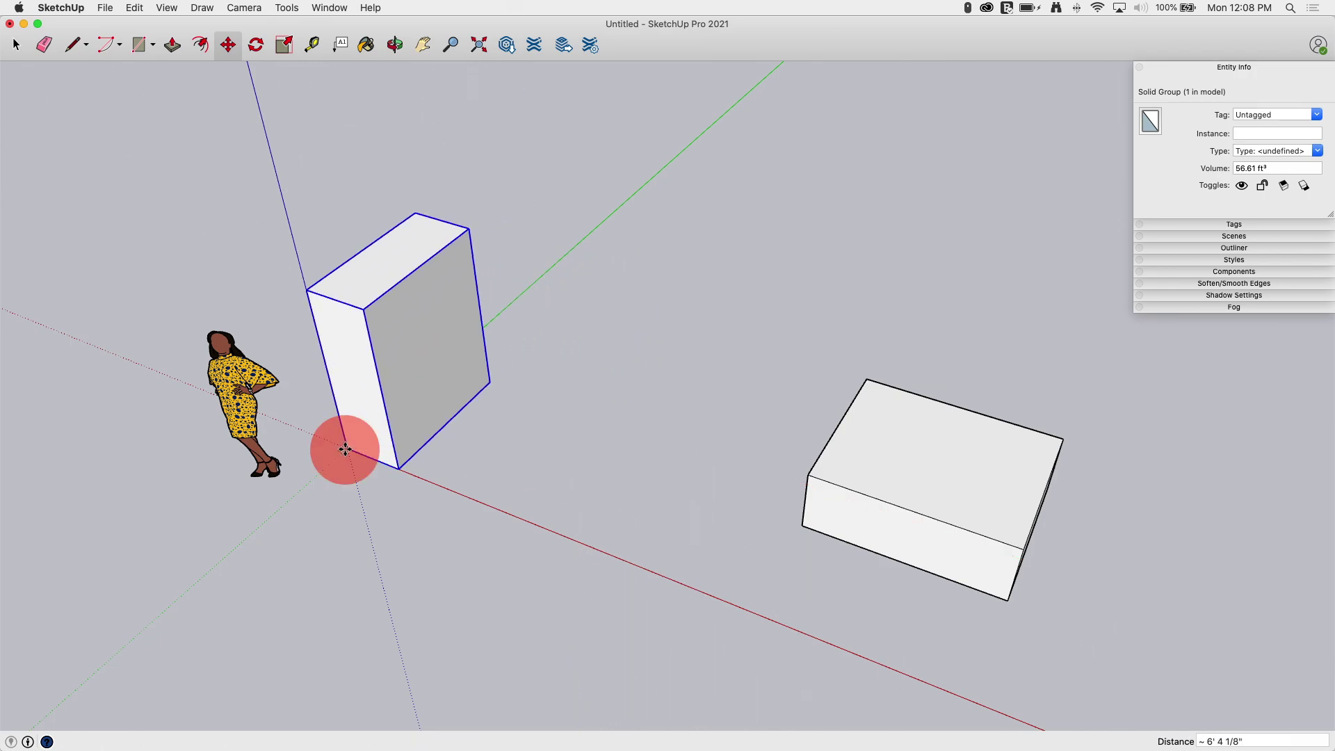
- Turn the box -90° around its vertical axis and set its corner on the red axis
left_click(473, 324)
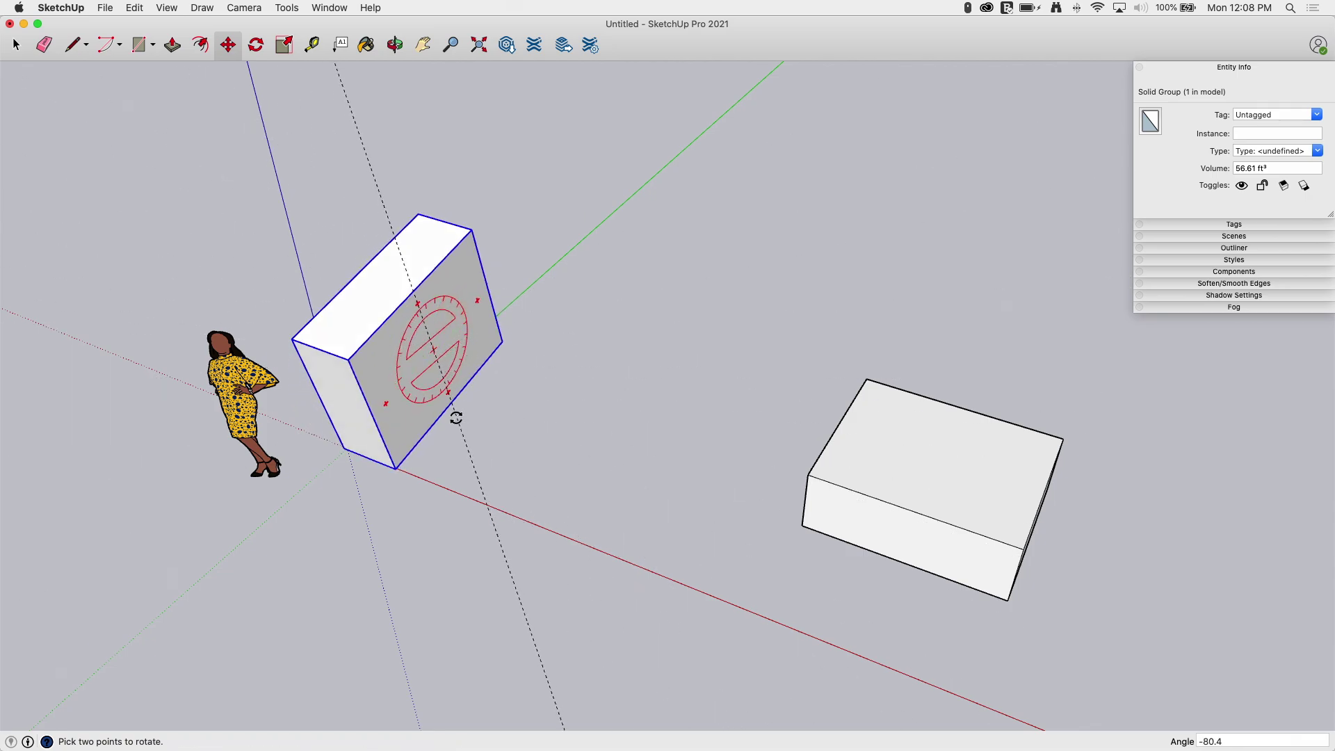
left_click(448, 423)
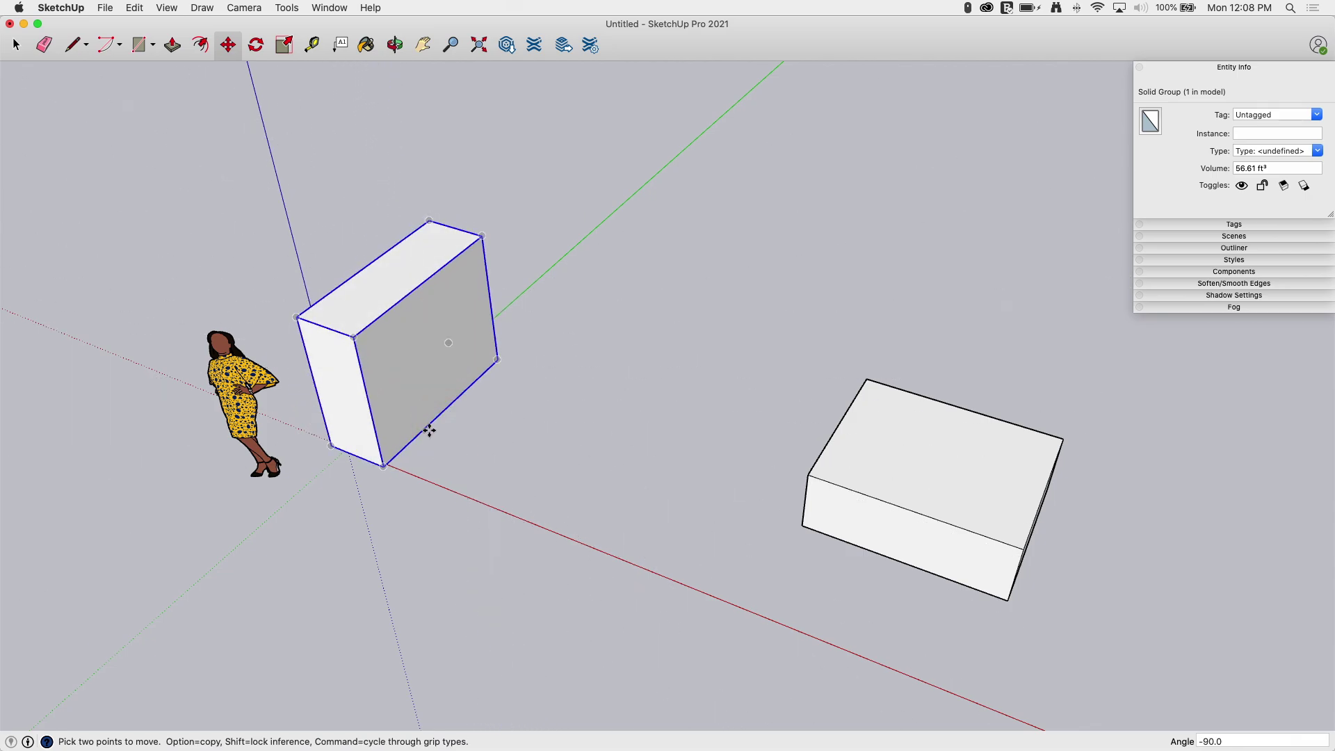
left_click(328, 448)
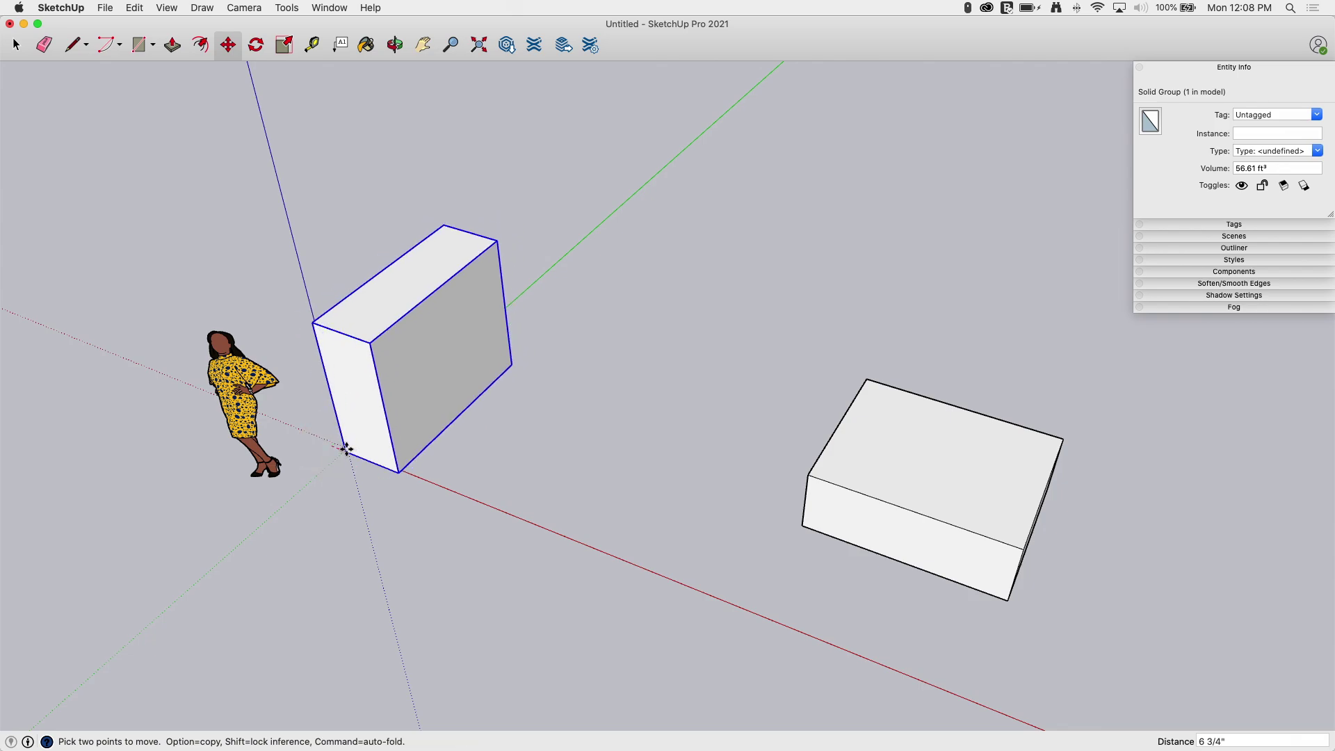
left_click(349, 446)
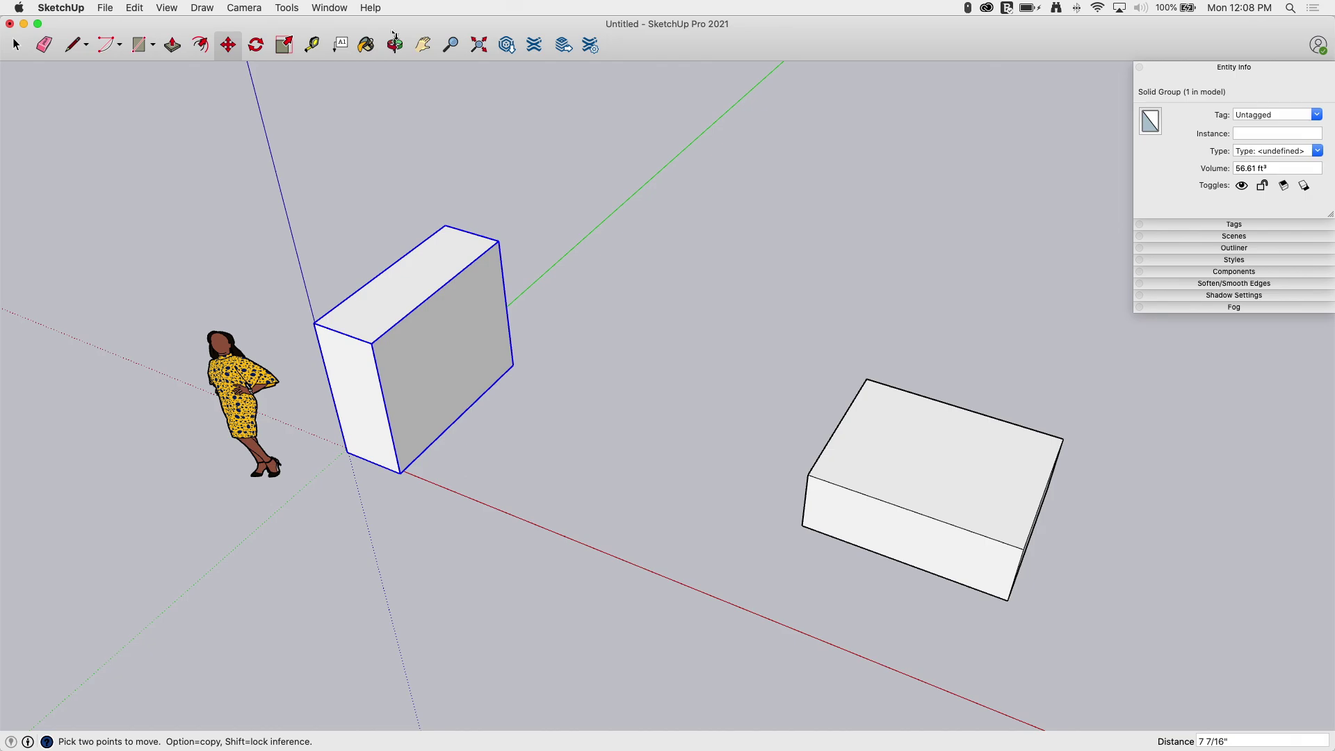
- Window-select the loose right box and move it about 5' 10 7/16" to the left
left_click(16, 47)
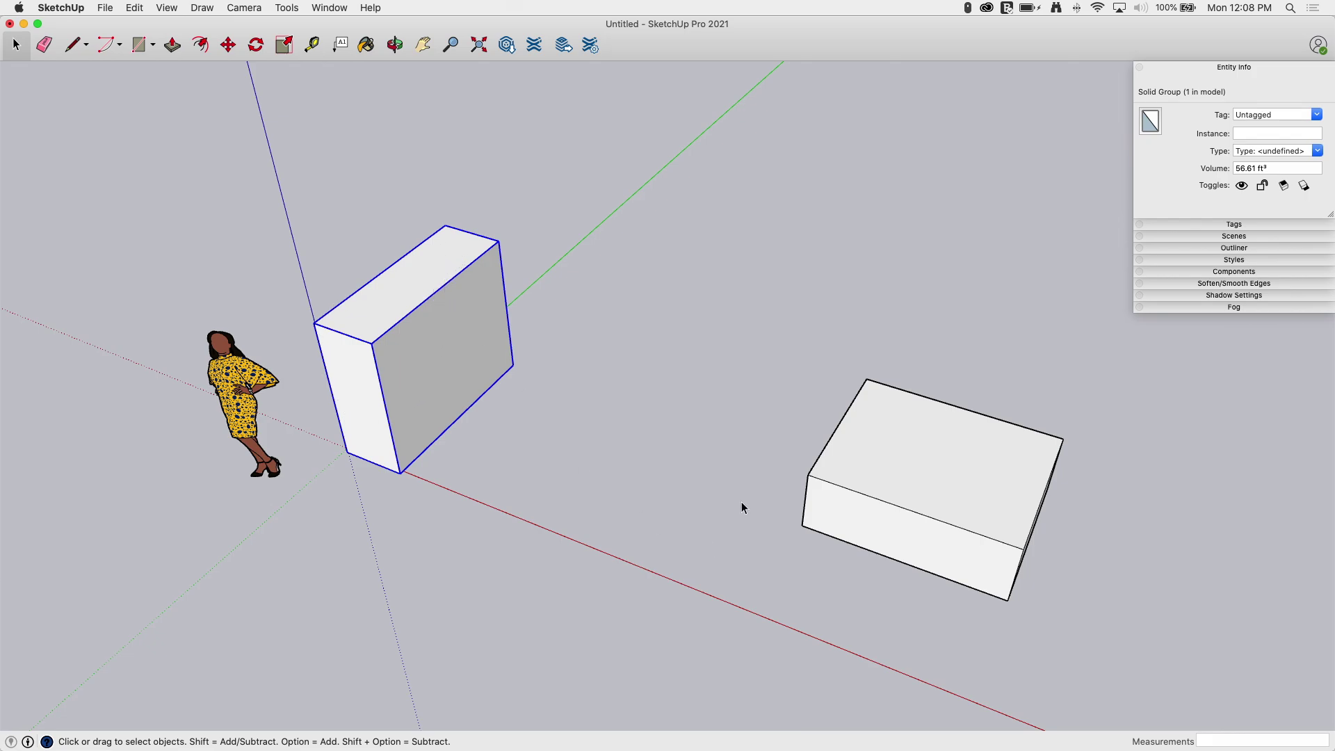
left_click_drag(736, 310, 1157, 700)
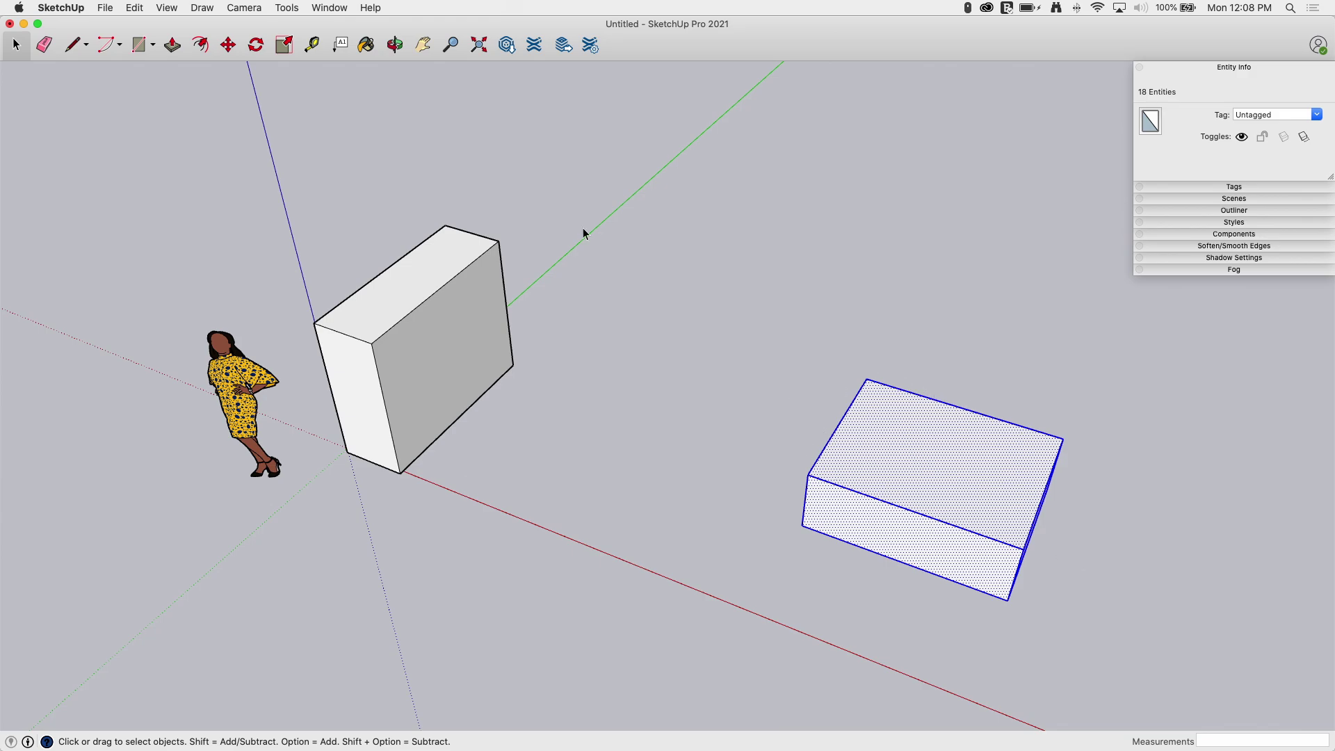
left_click(227, 45)
left_click(804, 525)
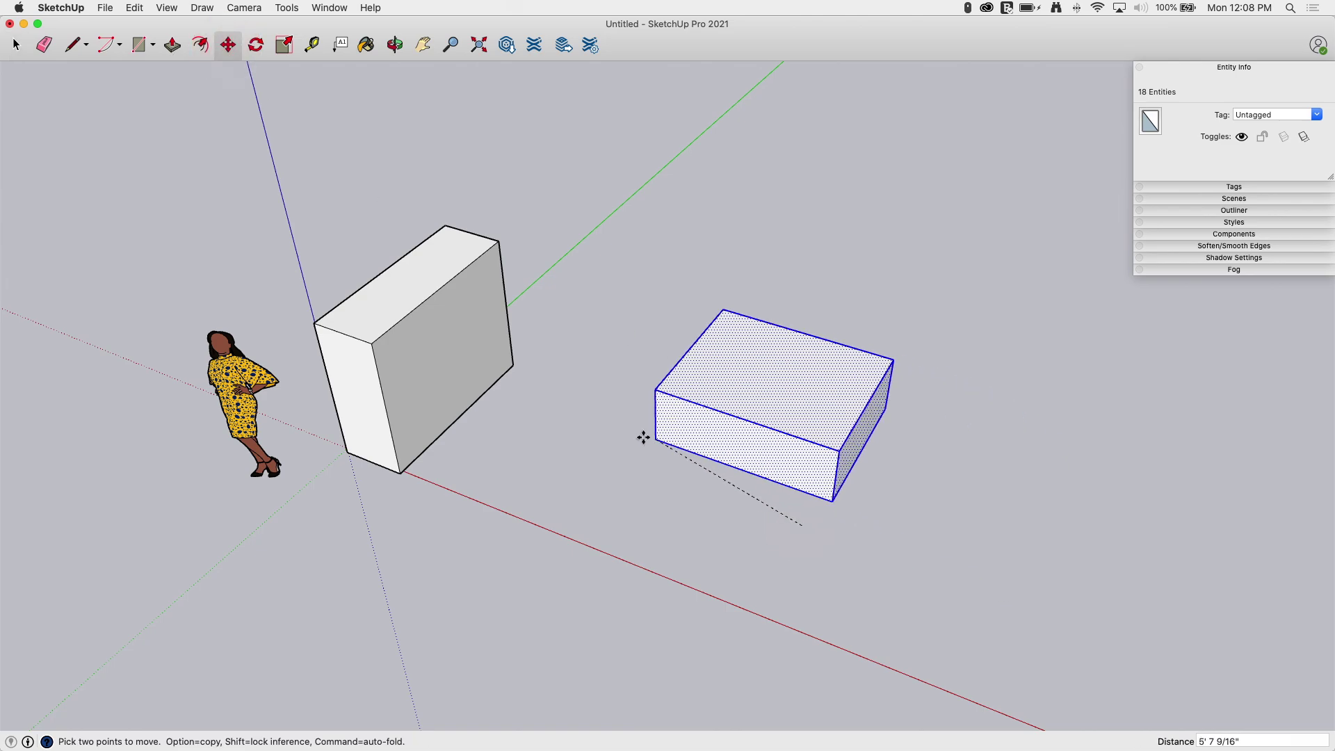
left_click(610, 485)
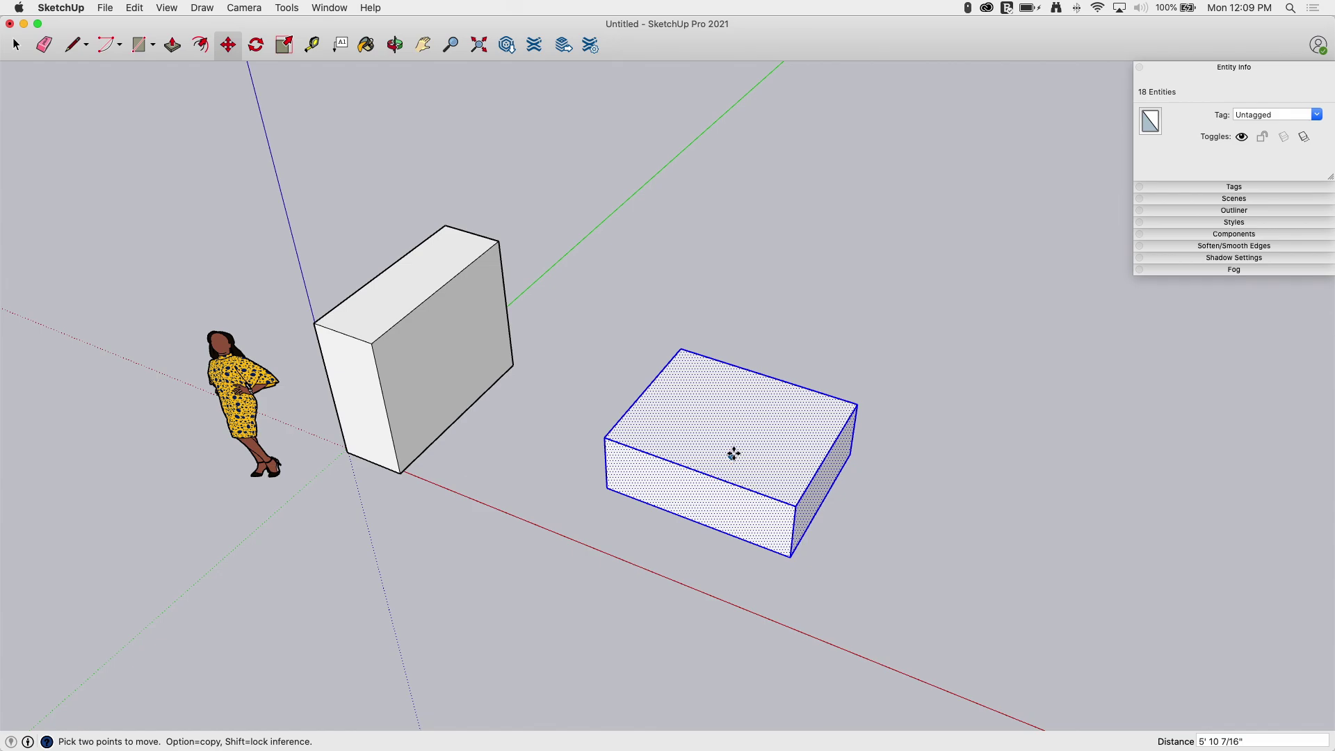
- Group the right box, rotate it 90° upright, then explode the group back into loose geometry
right_click(708, 418)
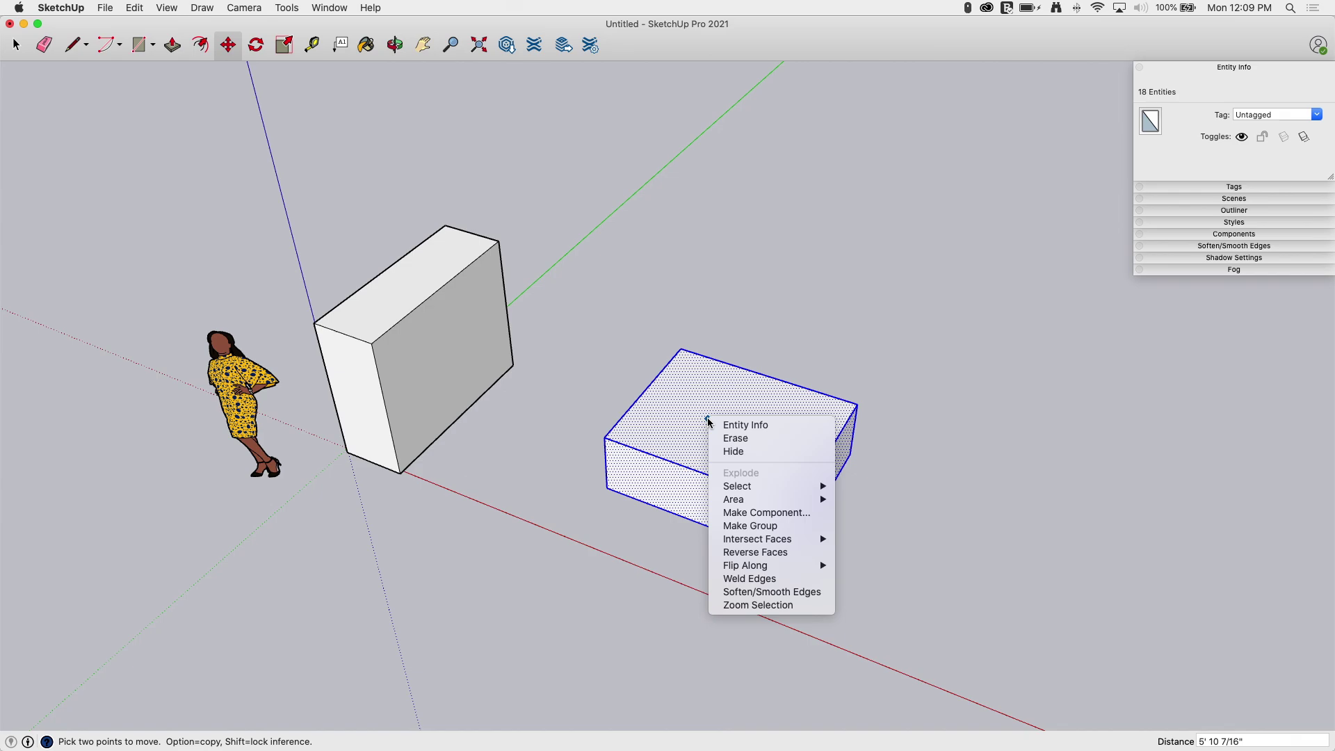
left_click(790, 528)
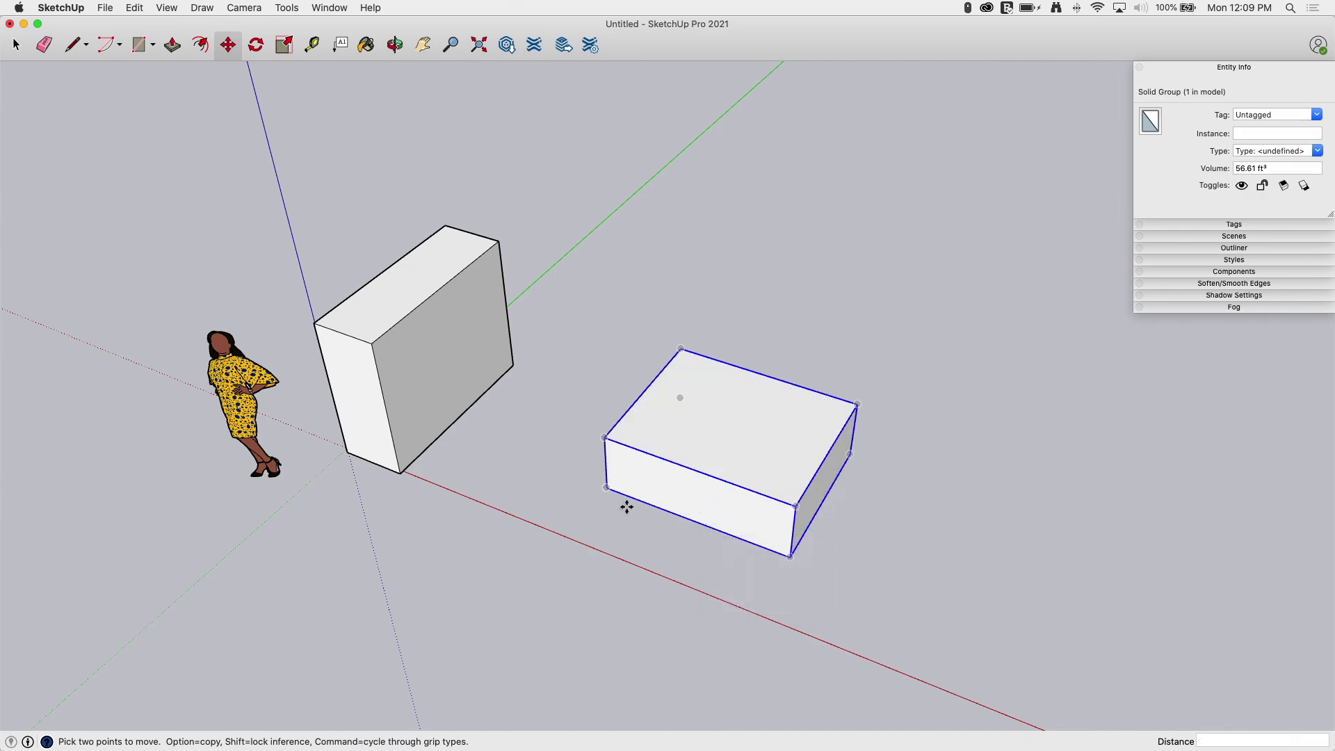
key("q")
left_click(703, 554)
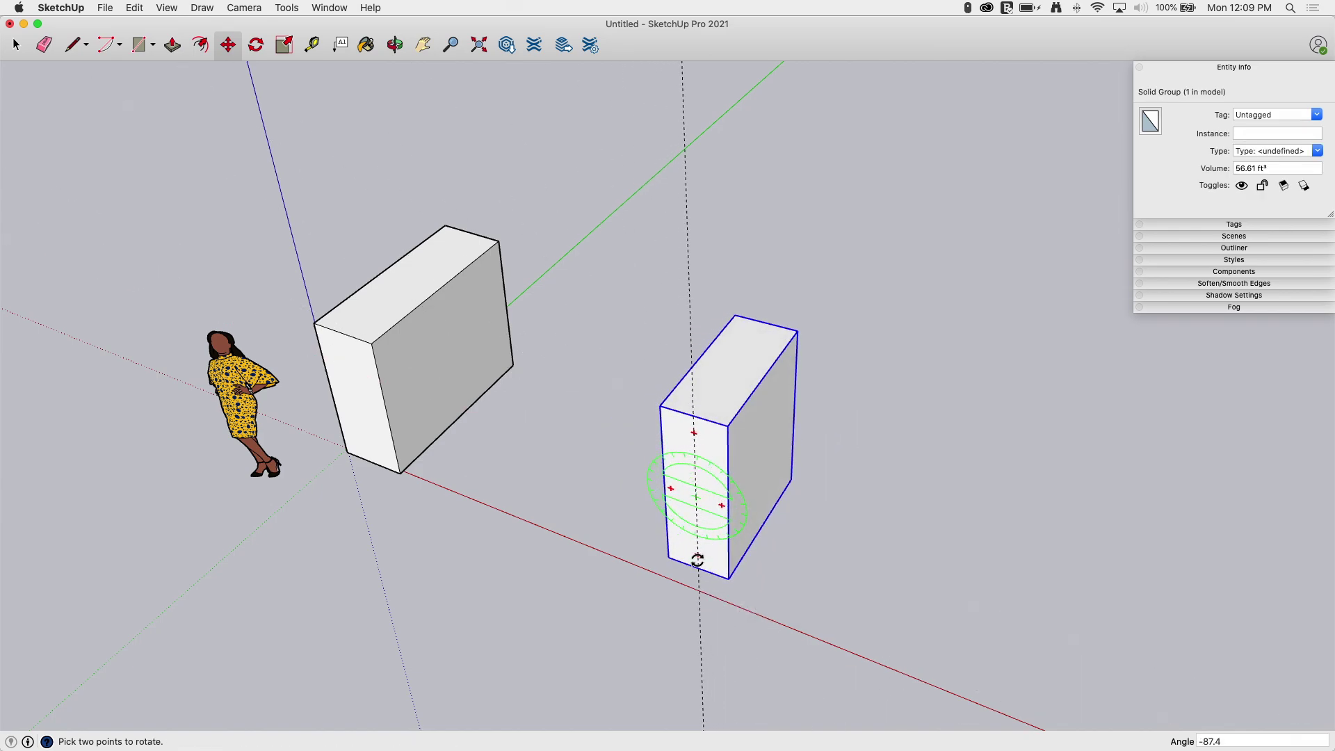
key("m")
right_click(698, 450)
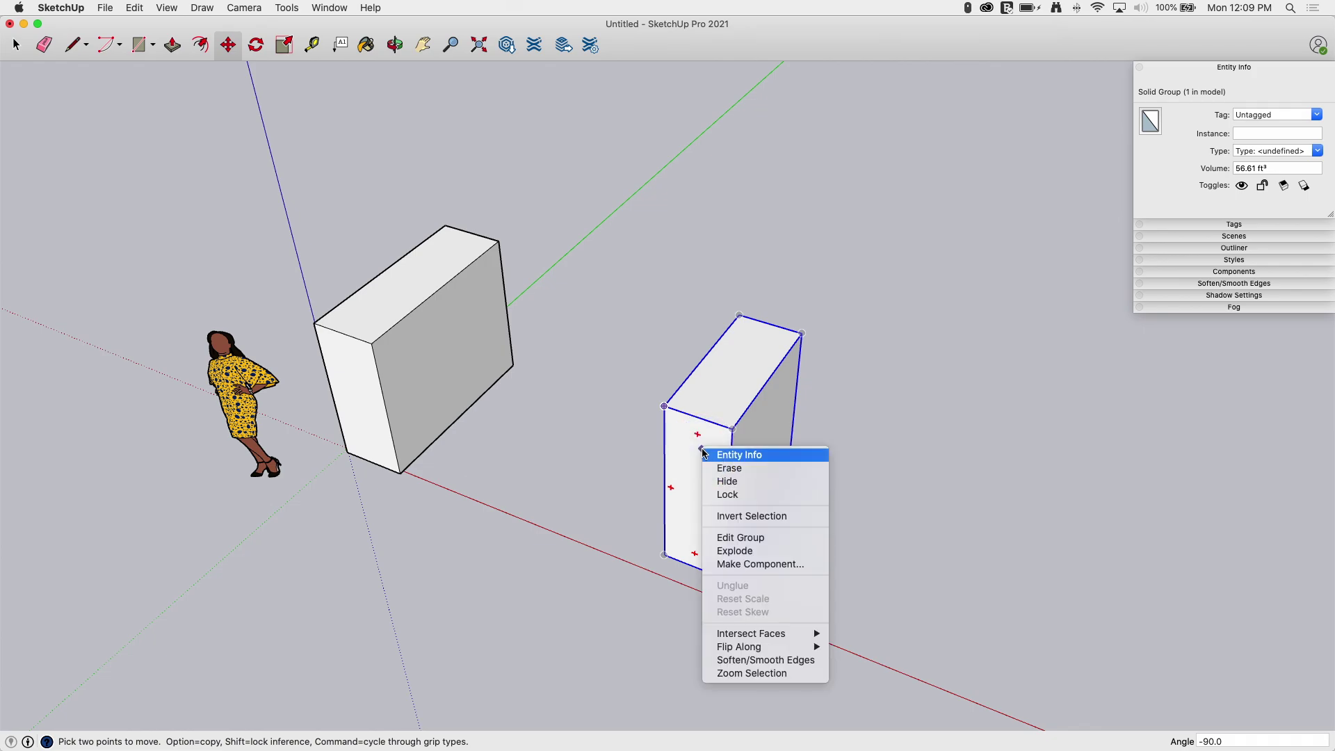
left_click(732, 551)
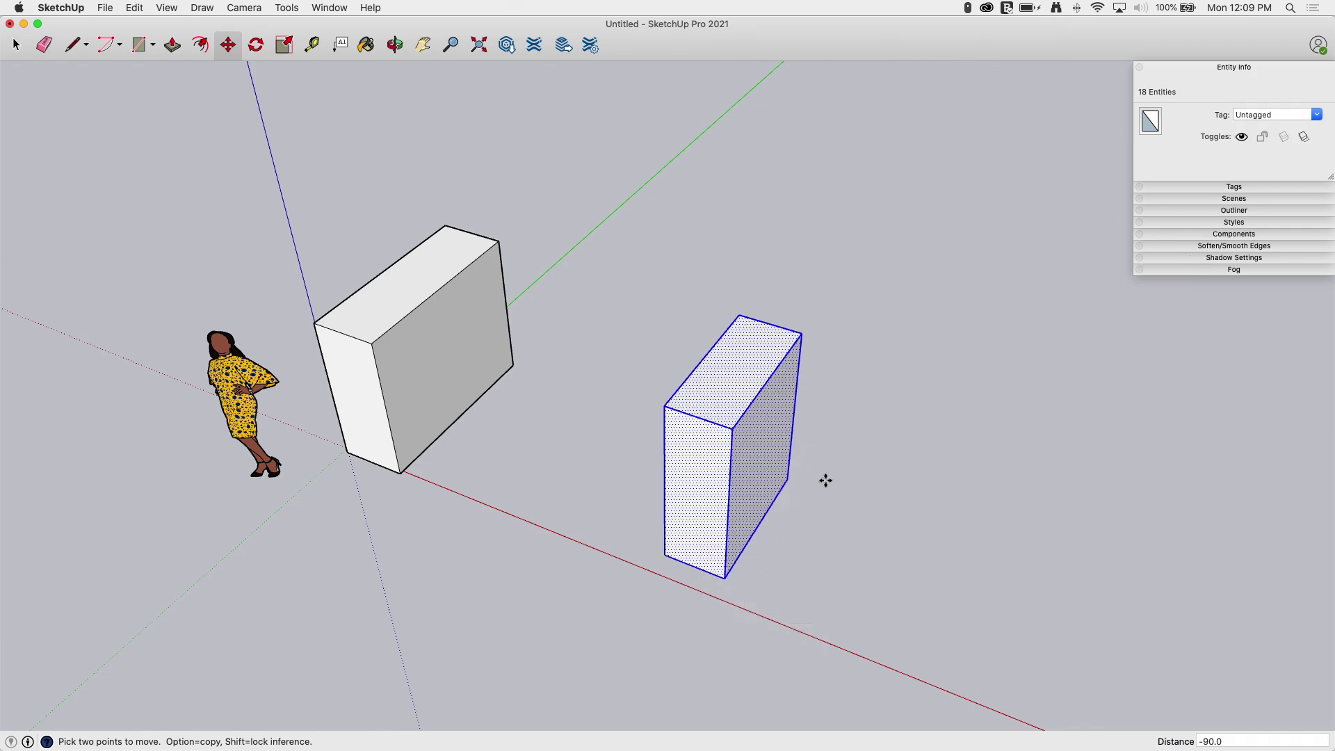